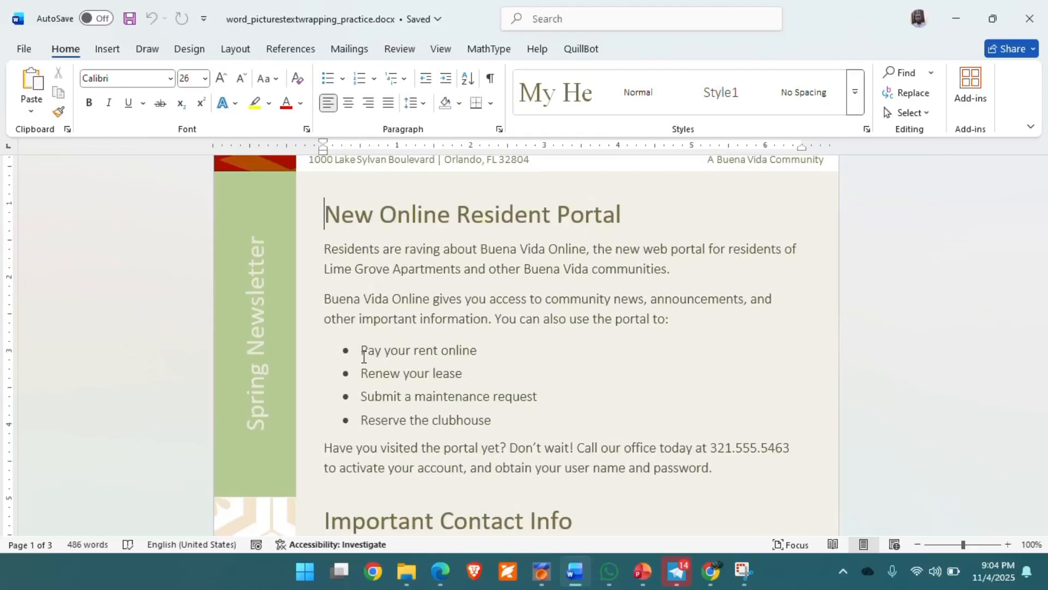
Start inserting a picture from This Device and browse to the Downloads folder.
click(106, 52)
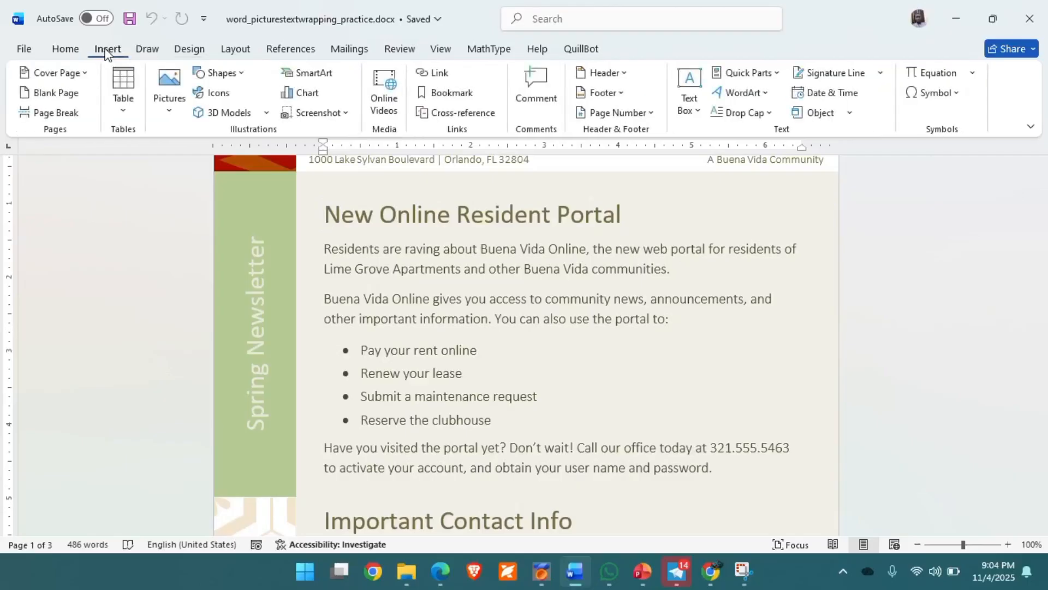
click(171, 112)
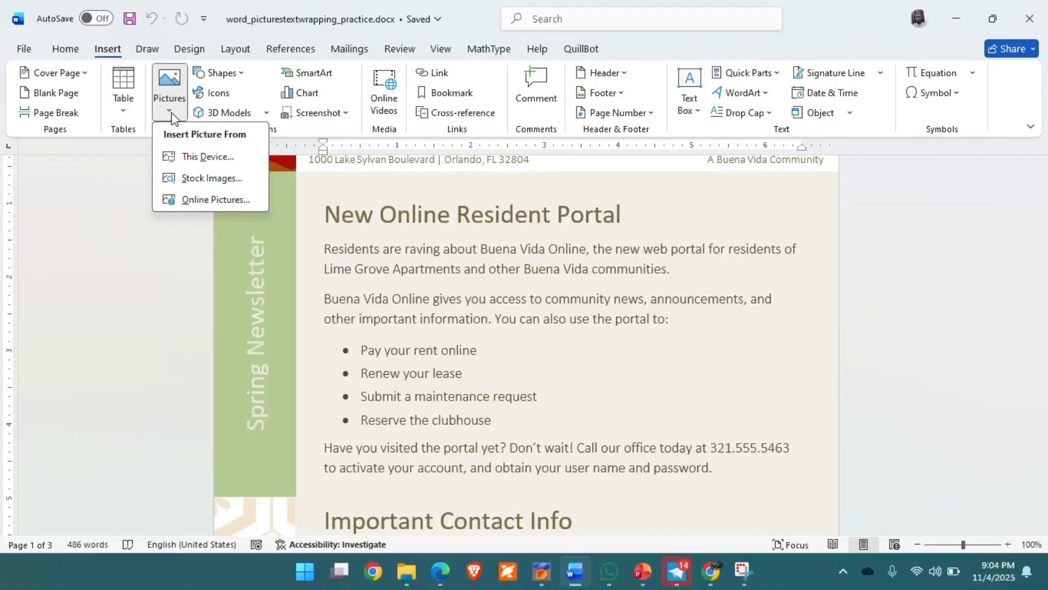
click(198, 157)
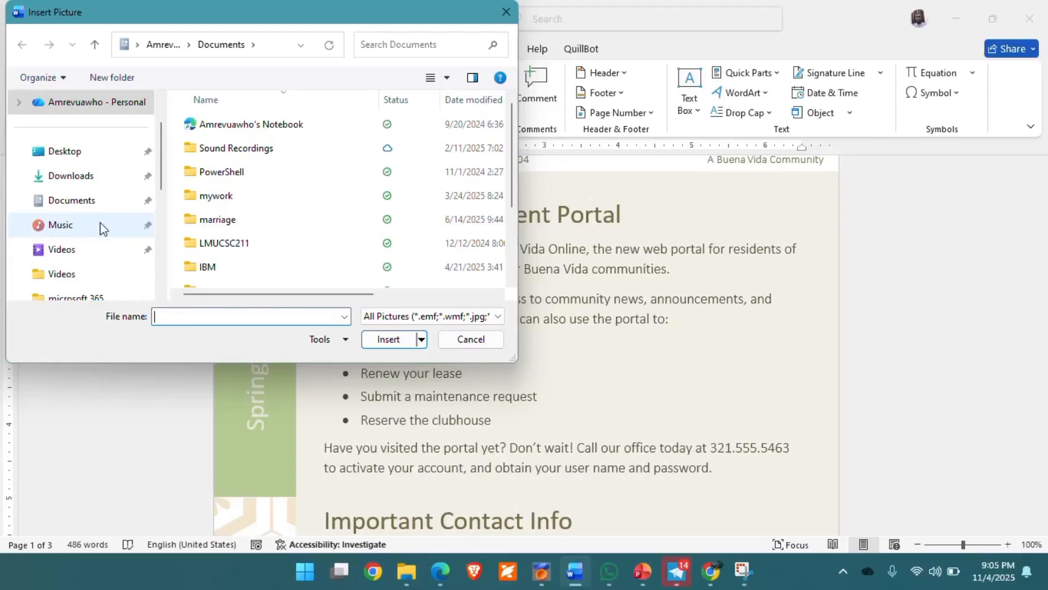
click(72, 178)
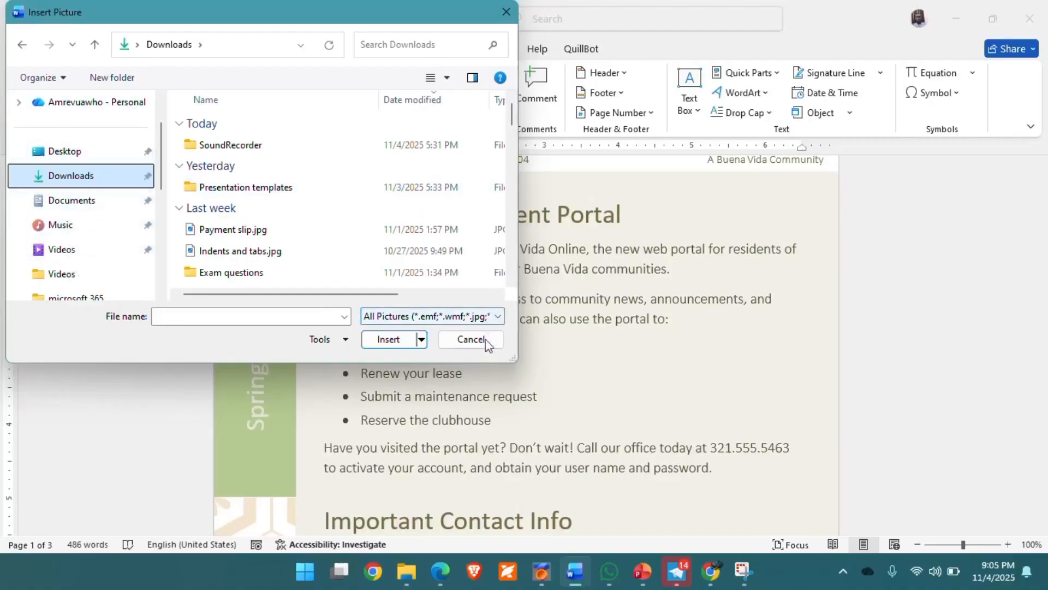
Dismiss the file browser and Stock Images gallery, then place the cursor before the New Online Resident Portal heading.
click(471, 340)
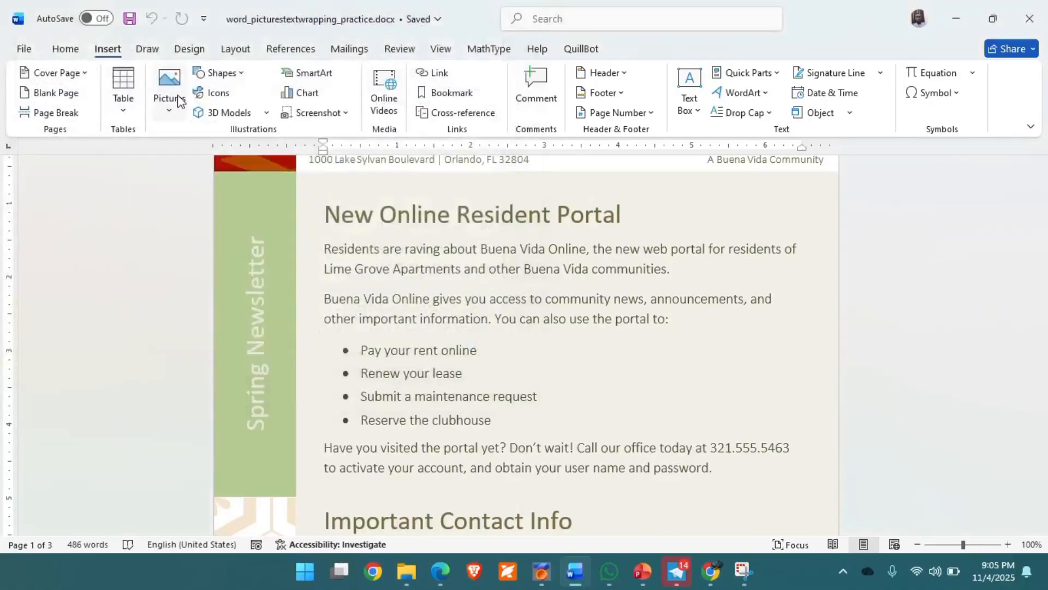
click(172, 115)
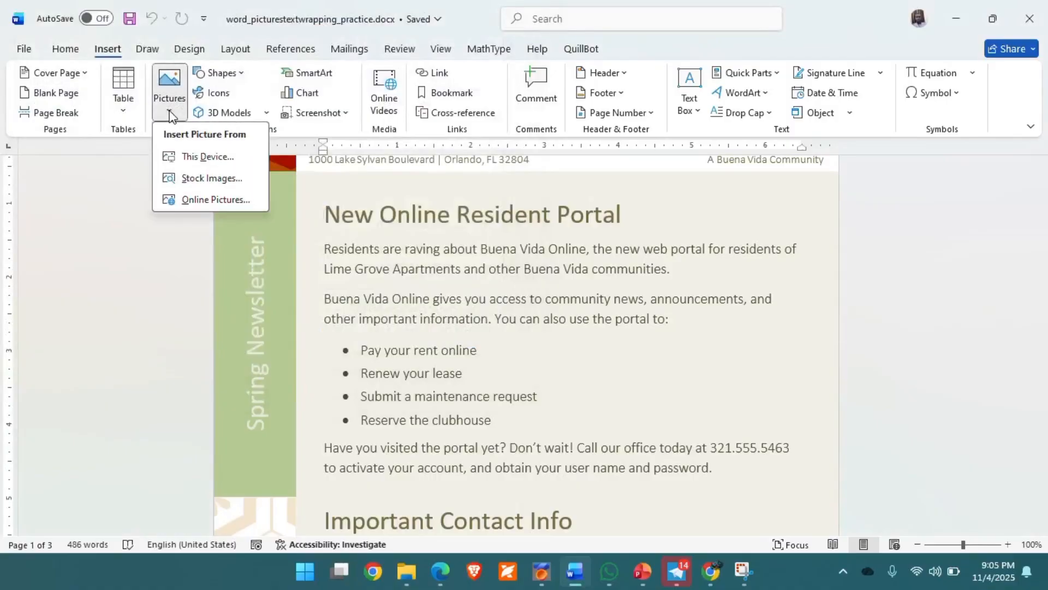
click(202, 179)
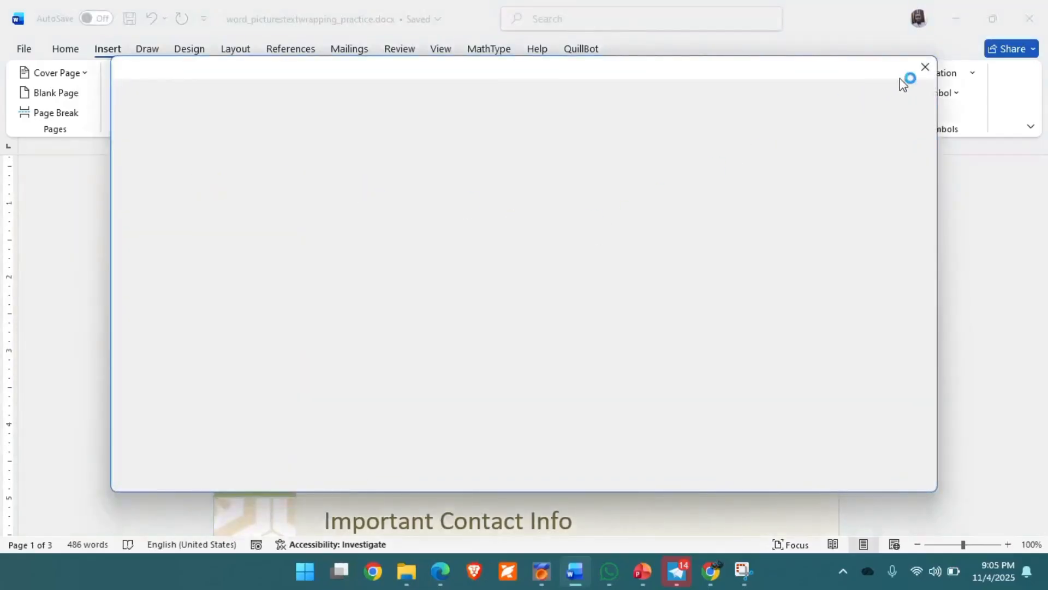
click(926, 66)
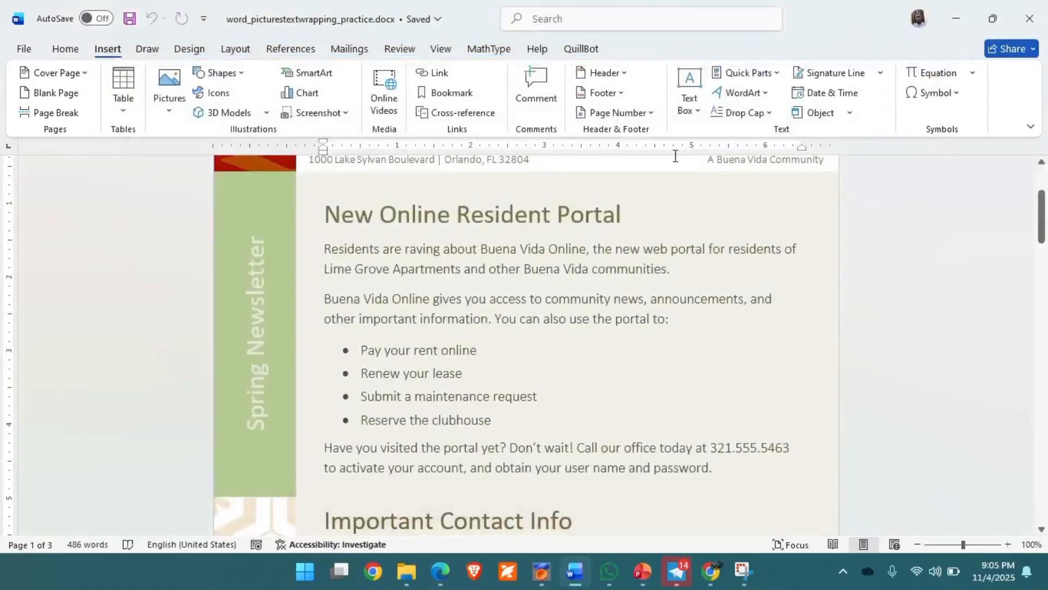
click(330, 223)
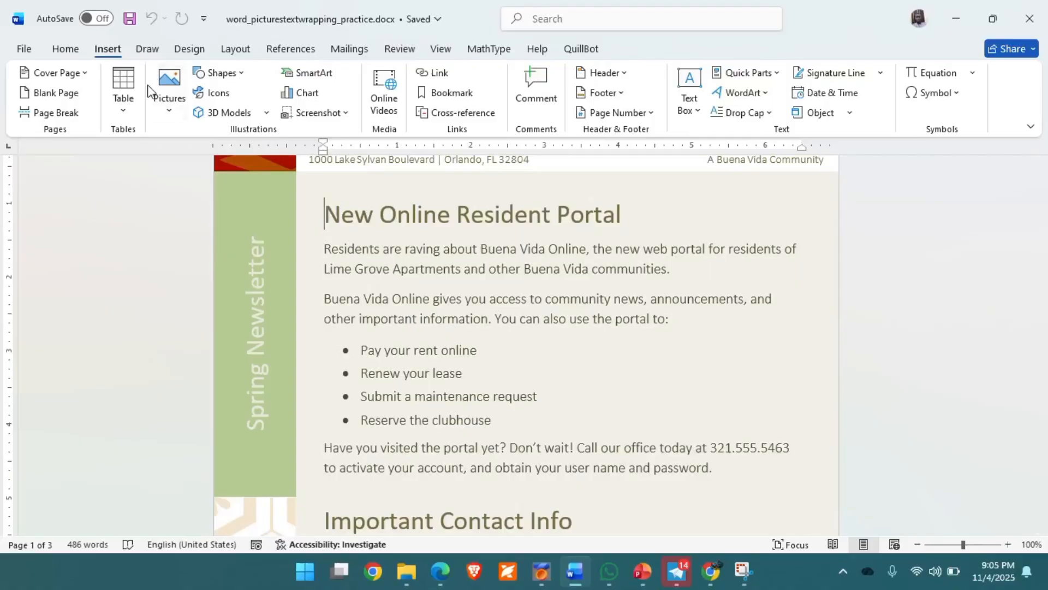
Insert the wood-texture image from the online Background pictures above the portal heading.
click(170, 112)
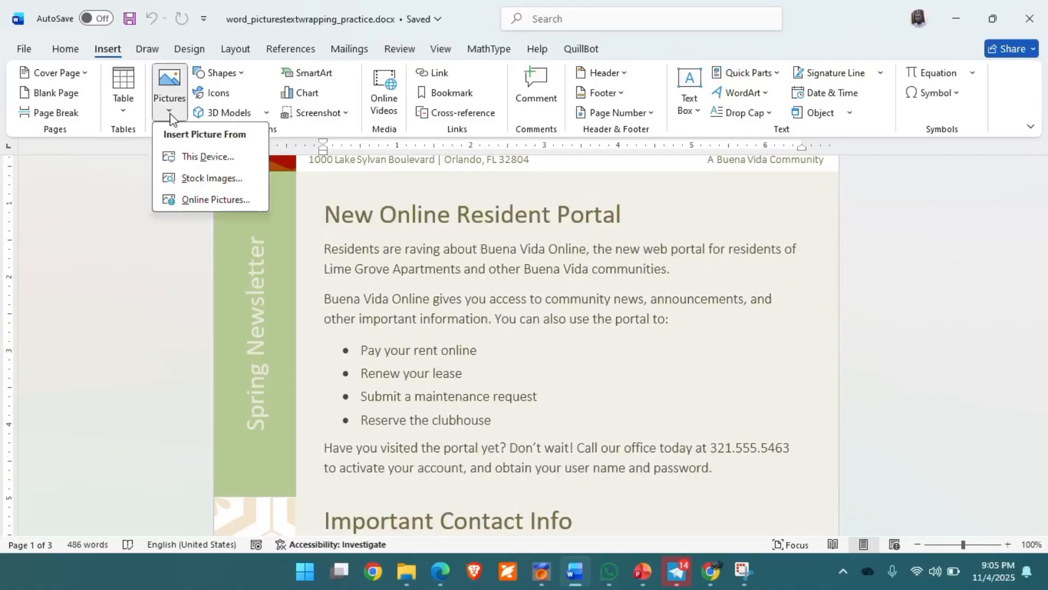
click(205, 179)
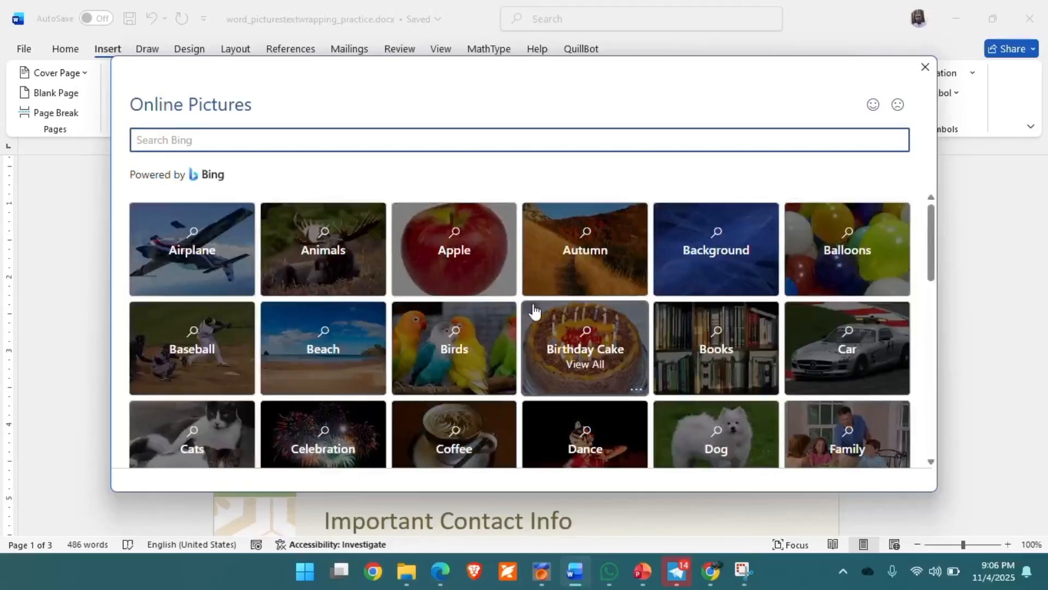
scroll(590, 344, down, 1)
scroll(590, 344, up, 1)
click(743, 246)
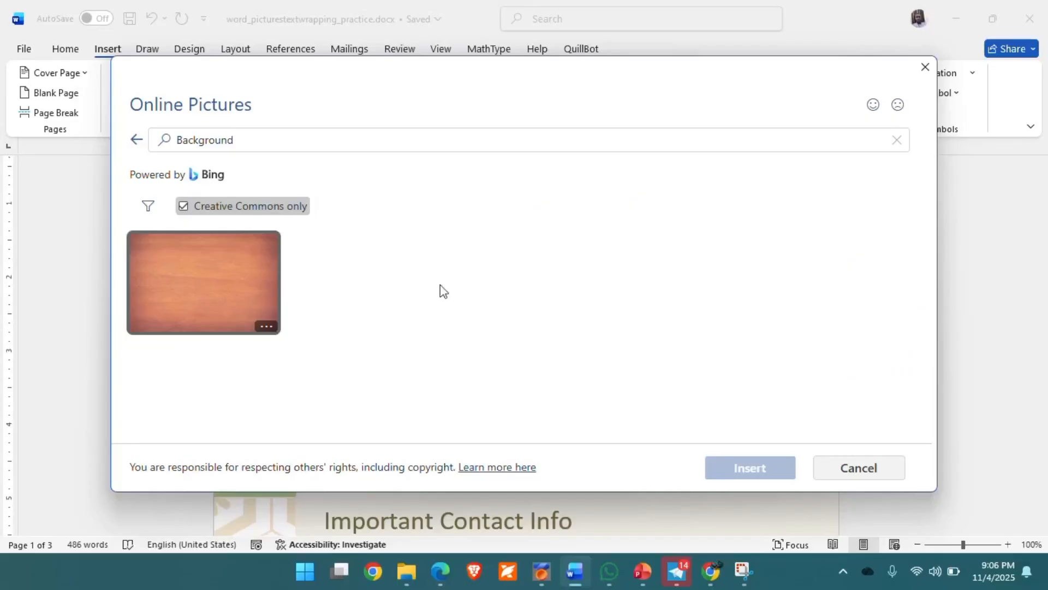
click(236, 137)
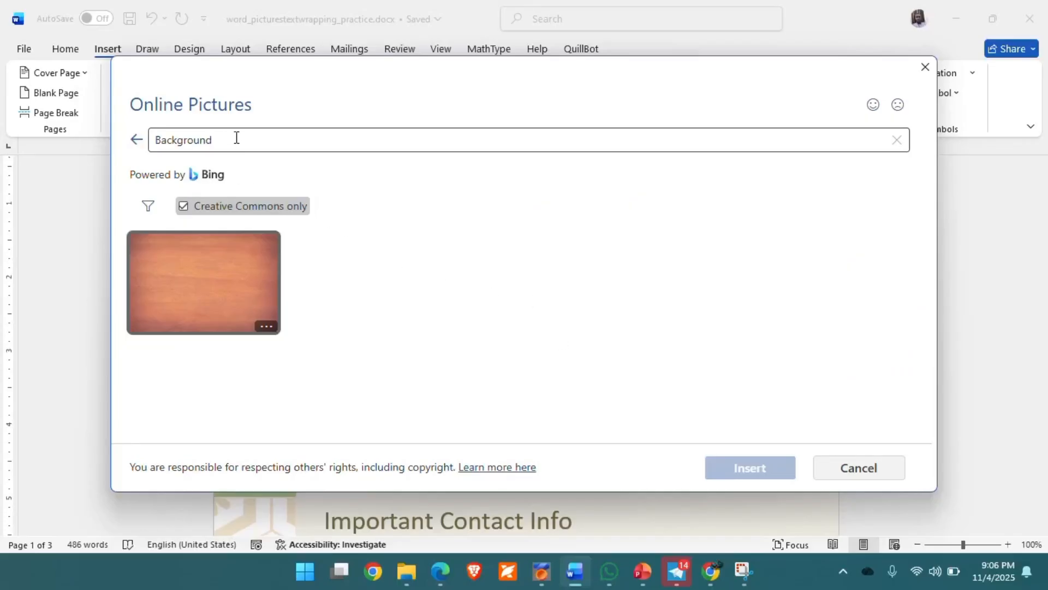
click(214, 294)
click(746, 469)
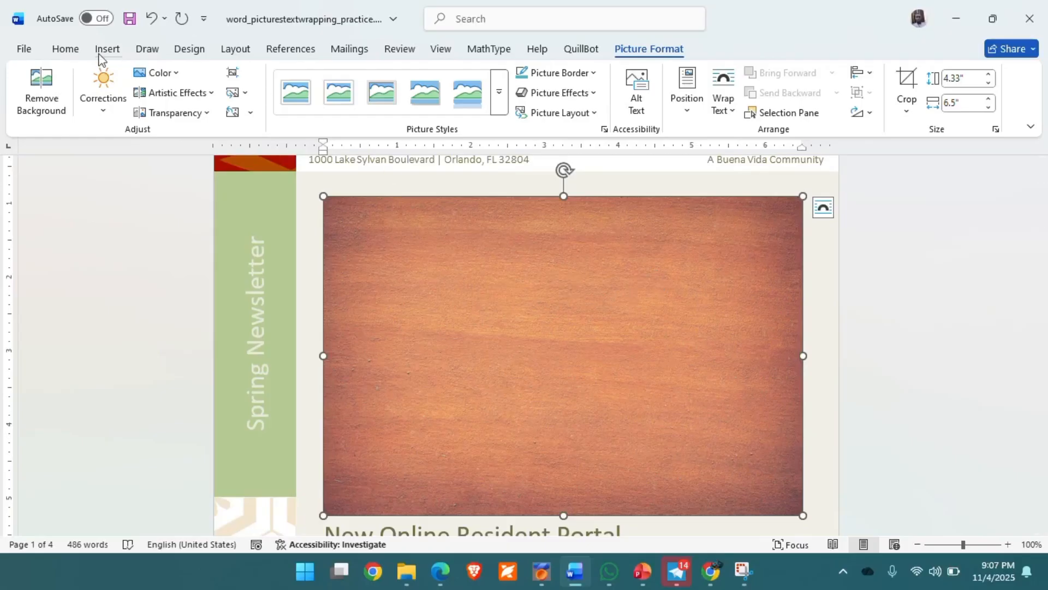
Swap the wood picture for the stock image of a masked businessman on a train, still 4.33" by 6.5".
click(106, 55)
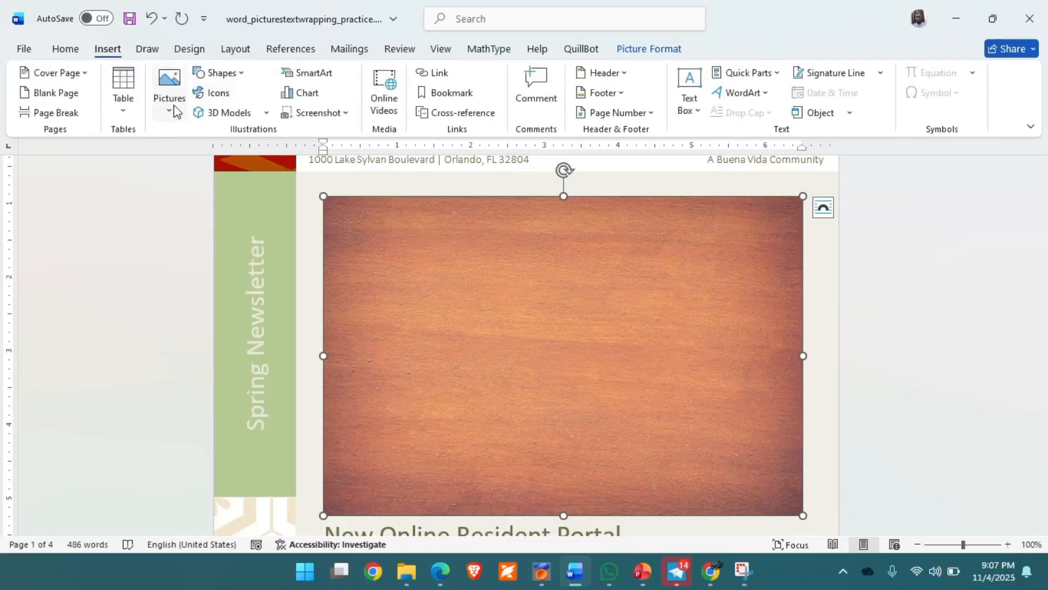
click(168, 114)
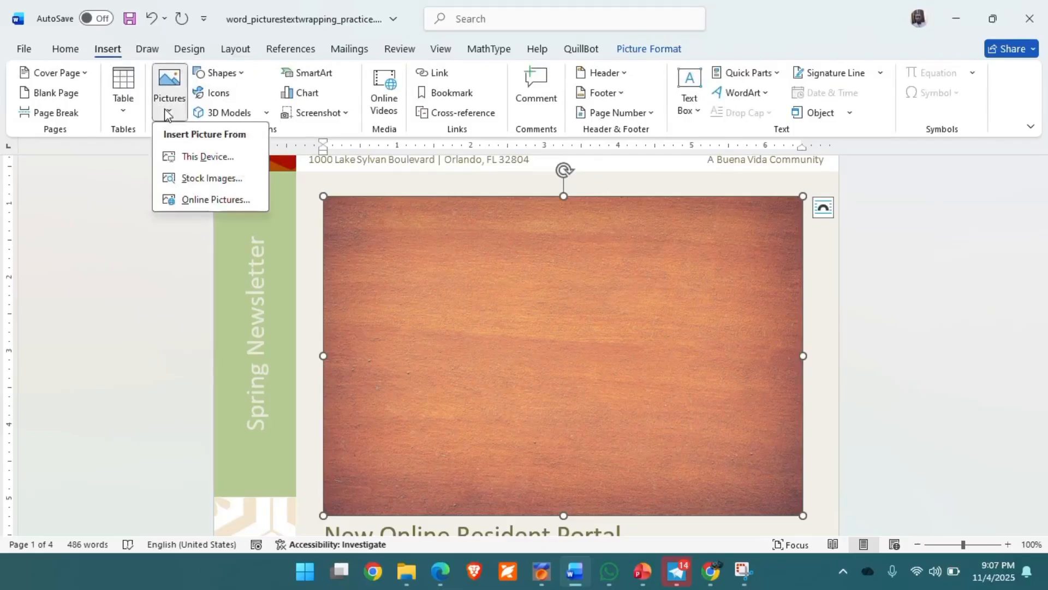
click(209, 178)
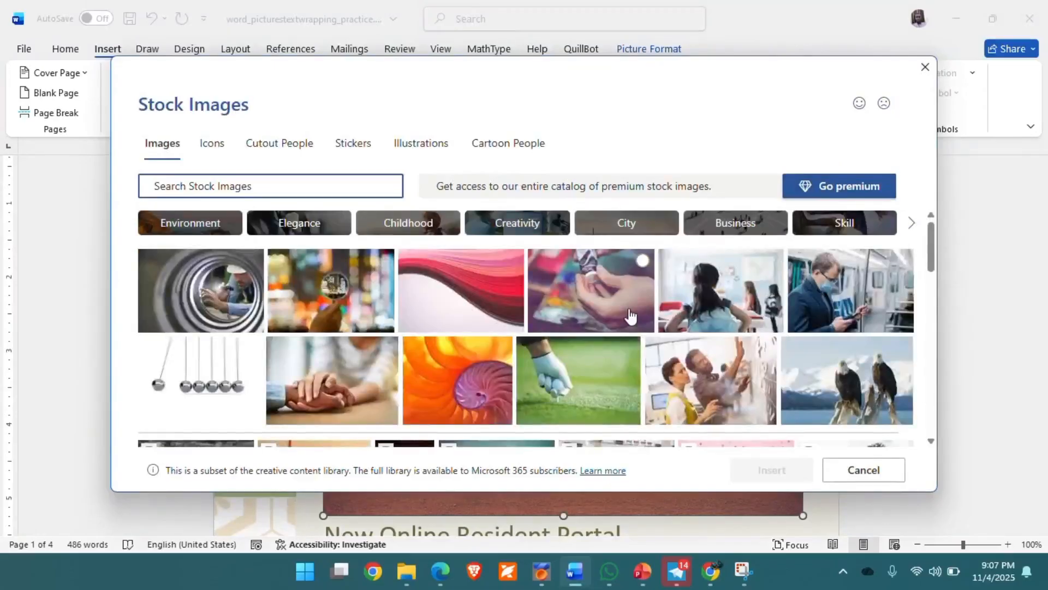
click(840, 301)
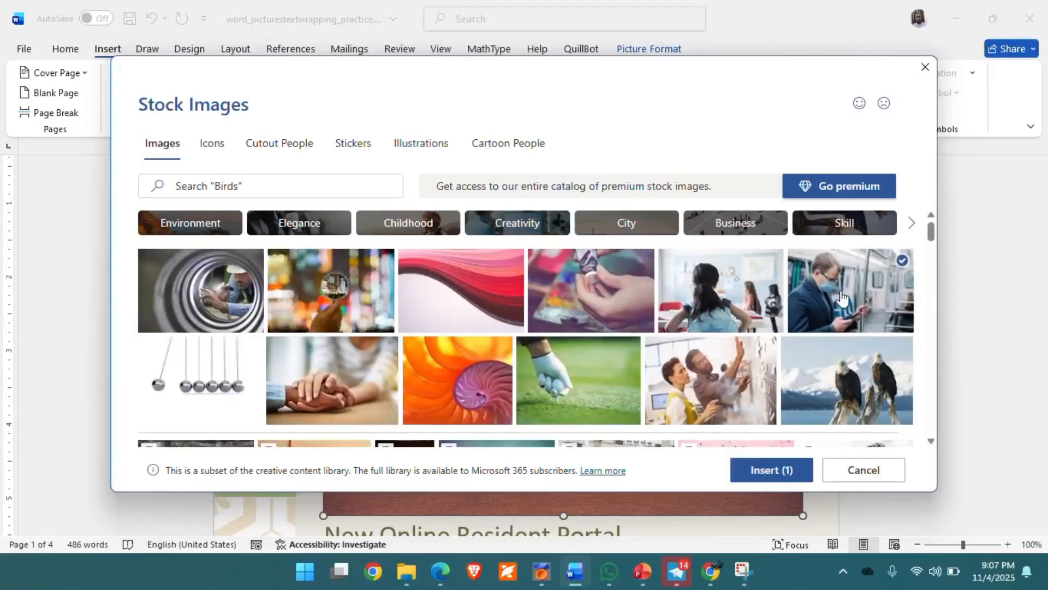
click(762, 481)
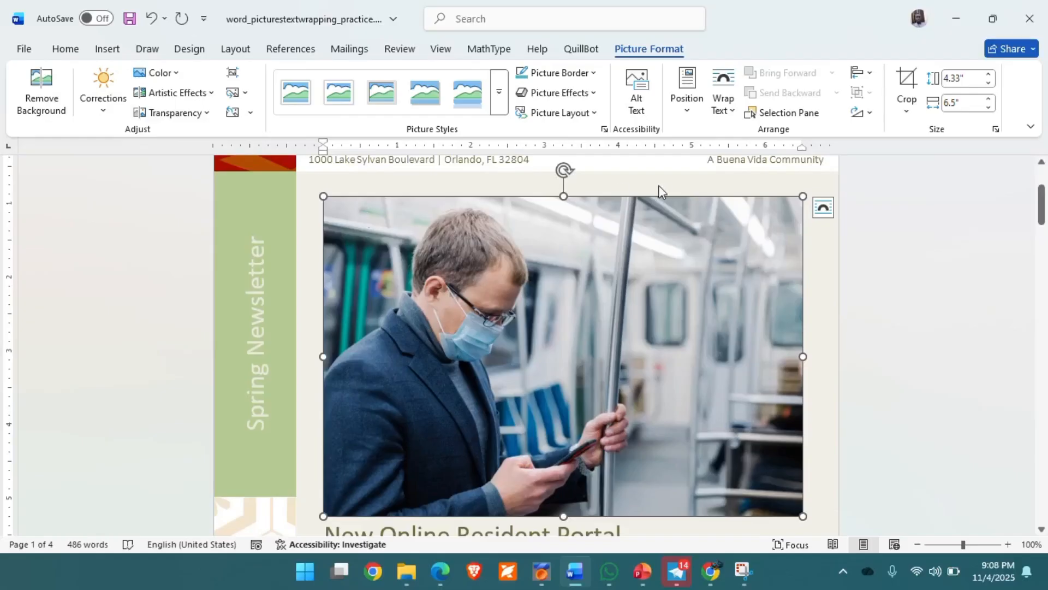
Crop the train photo's right side back to the handrail, leaving it 4.2" wide.
click(906, 92)
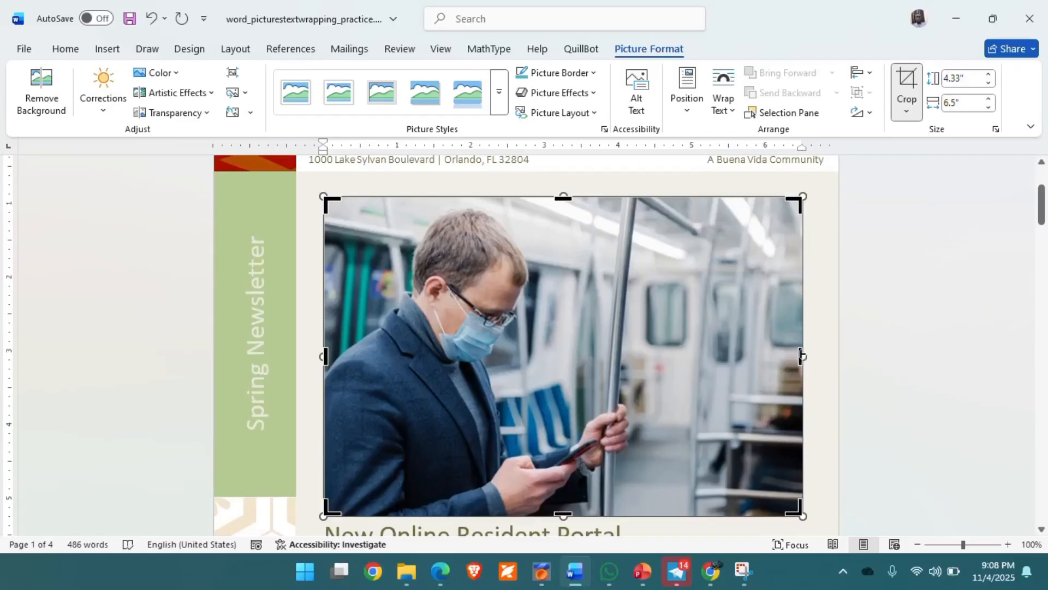
drag(801, 356, 633, 362)
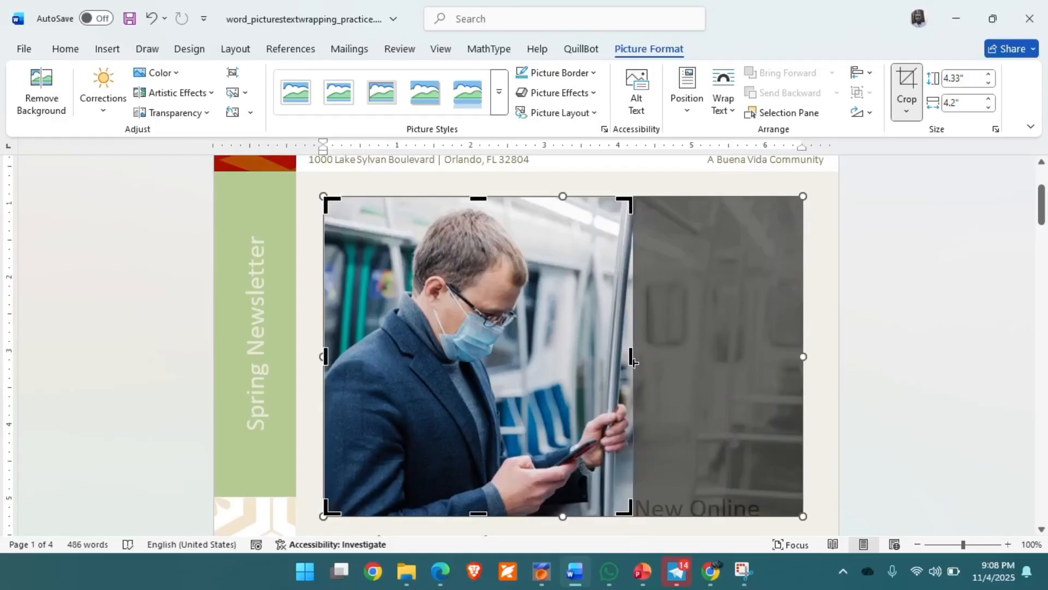
key(Return)
Reselect the cropped 4.33" by 4.2" commuter photo to bring up its Picture Format tab.
click(519, 322)
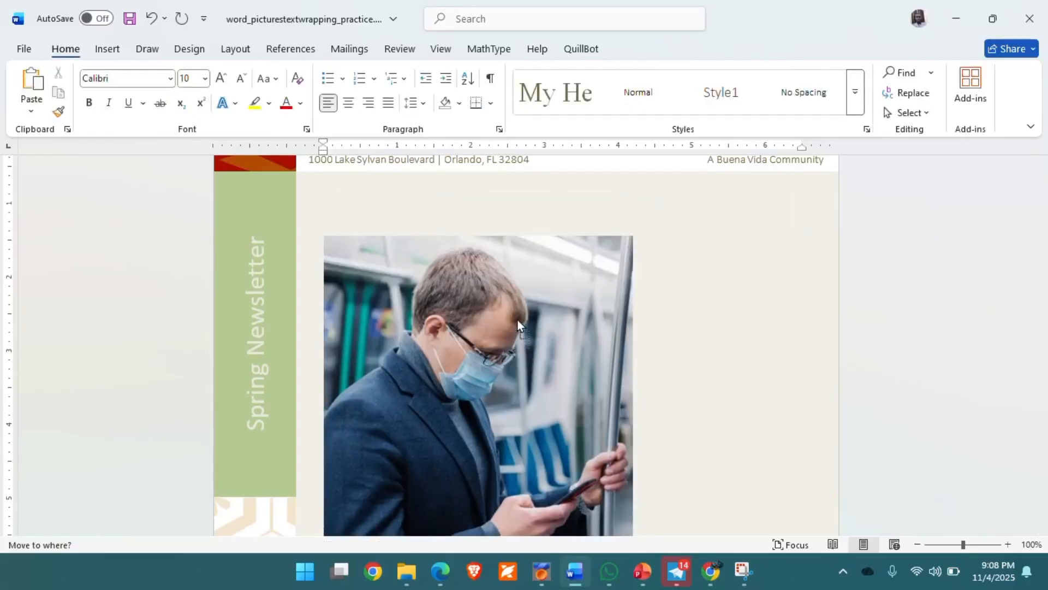
scroll(713, 404, down, 3)
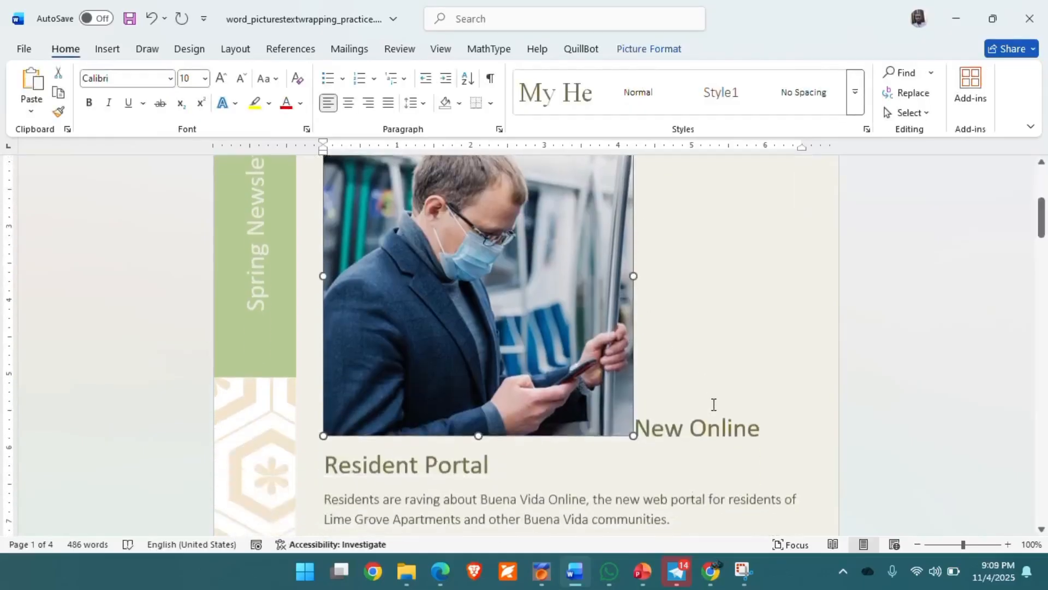
scroll(714, 404, up, 3)
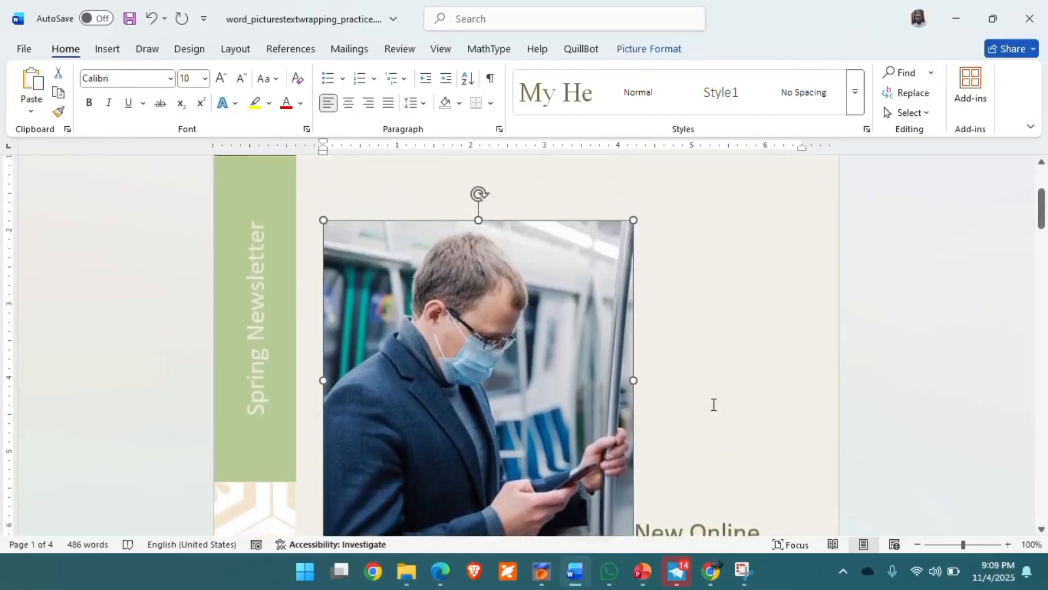
scroll(713, 404, down, 1)
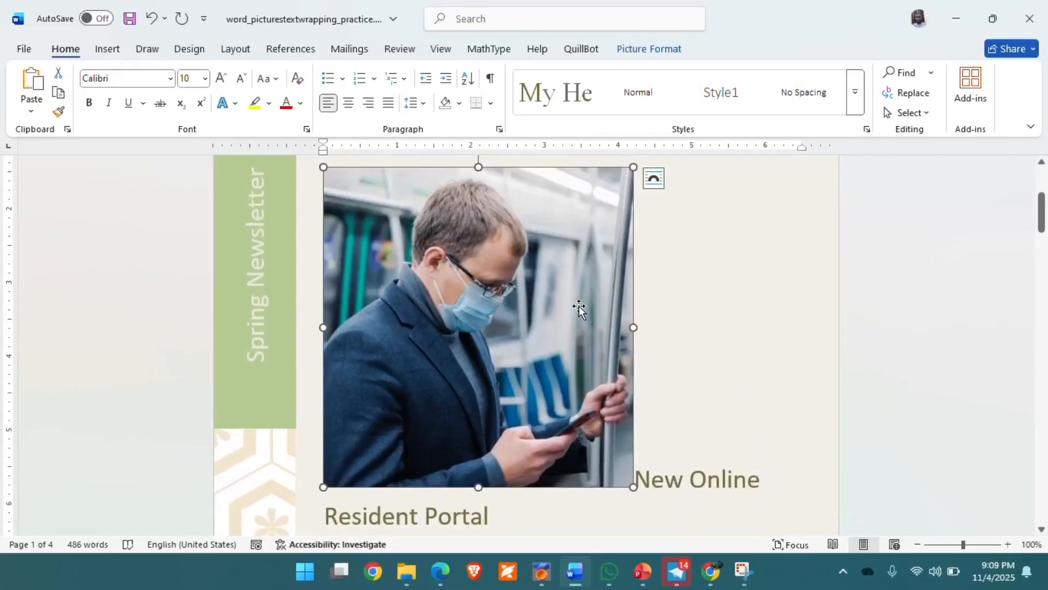
double_click(515, 300)
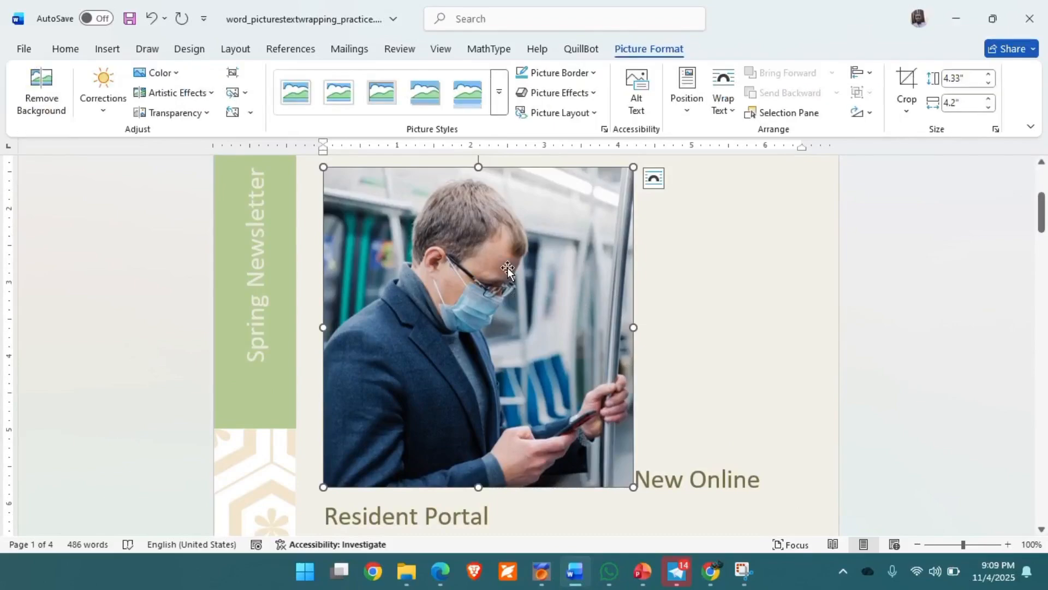
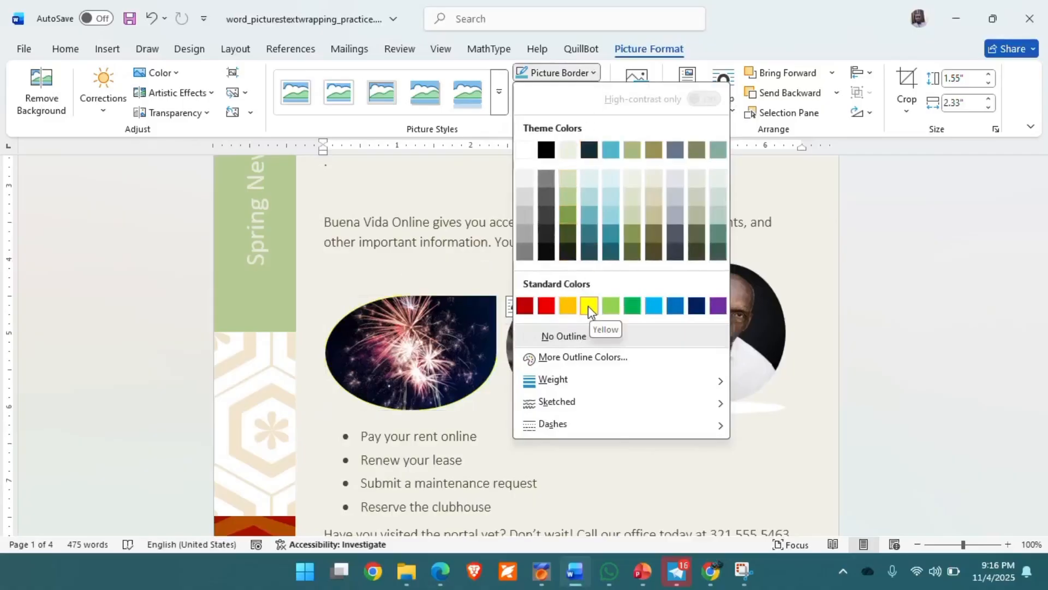
Give the oval fireworks photo a 6 pt yellow picture border.
mouse_move(604, 381)
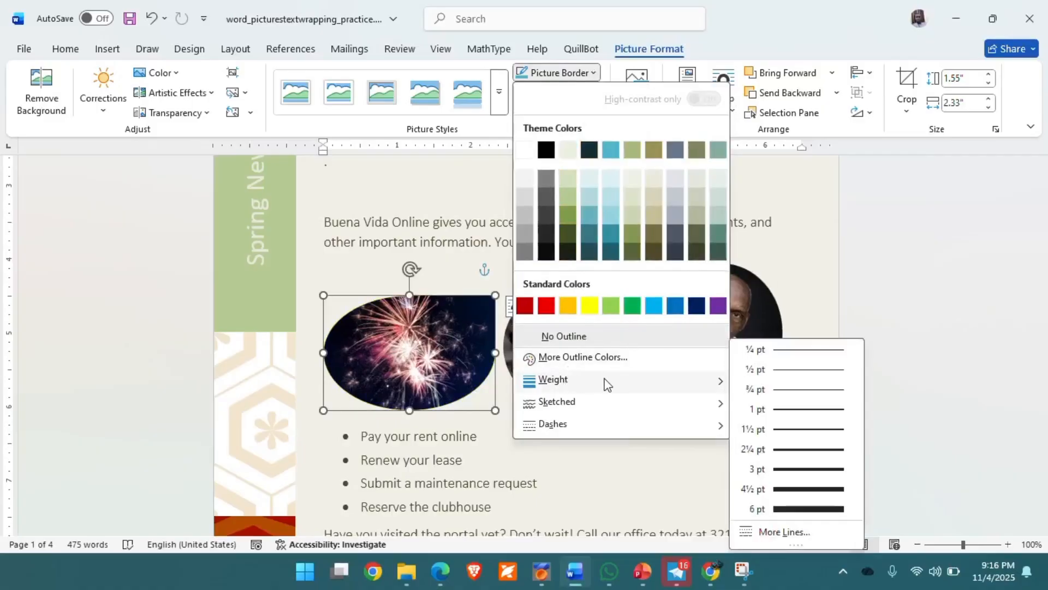
click(808, 509)
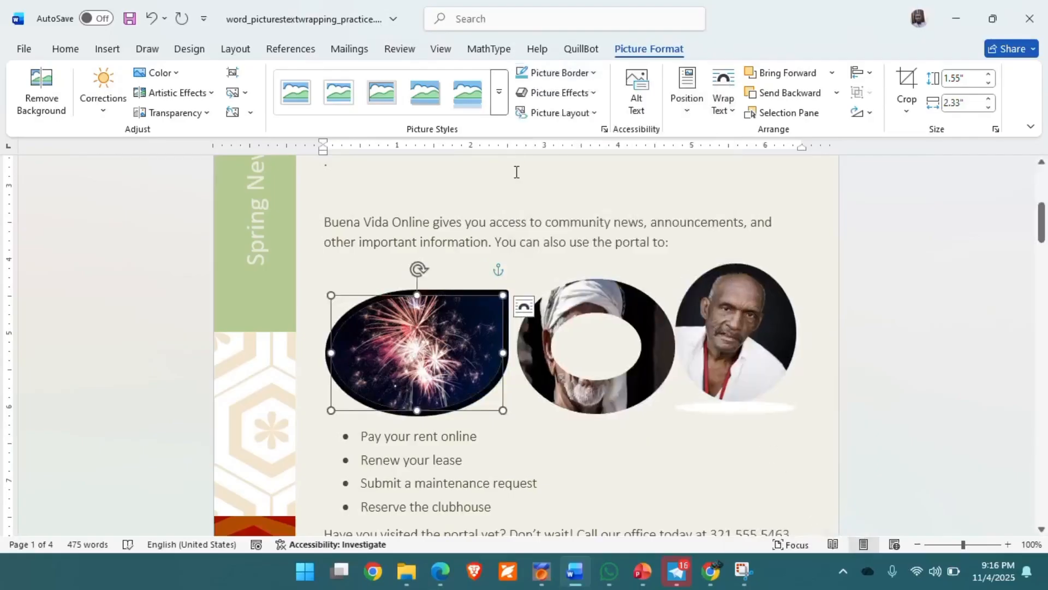
click(599, 75)
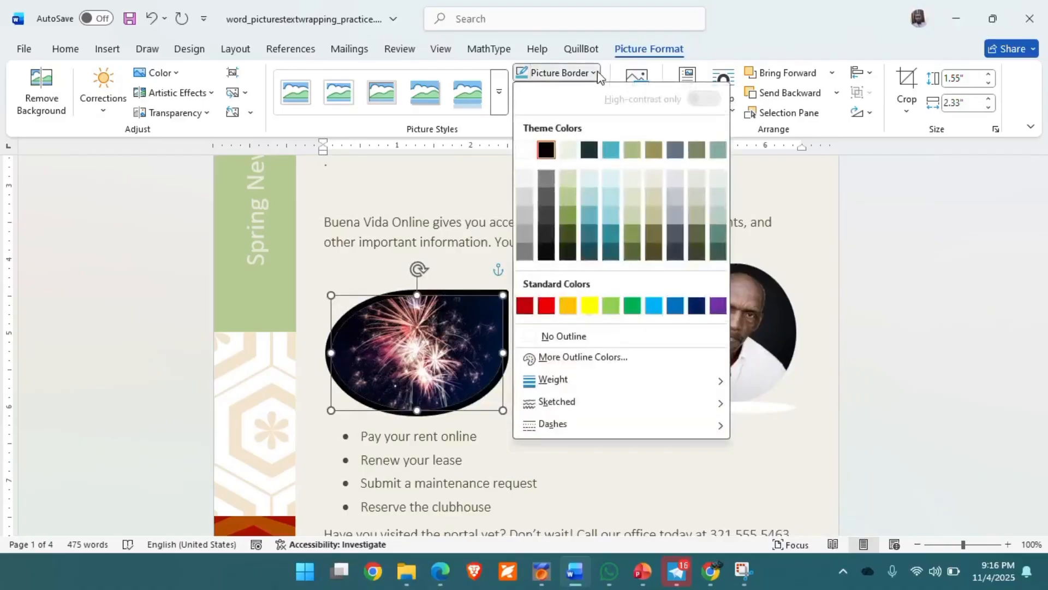
click(591, 307)
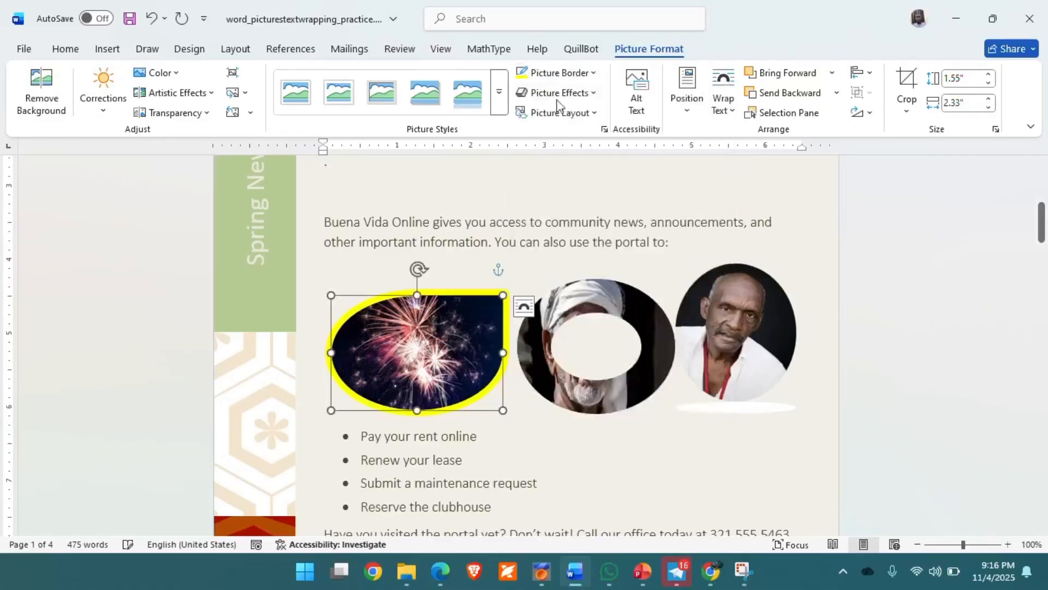
Look over the border line styles without changing them, then select the turban portrait.
click(595, 73)
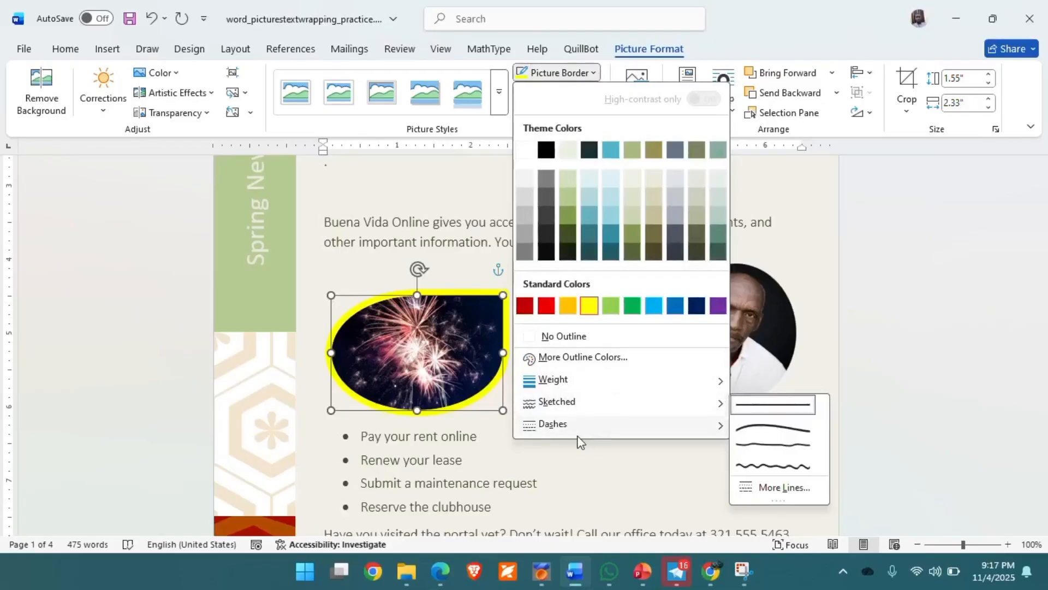
click(617, 494)
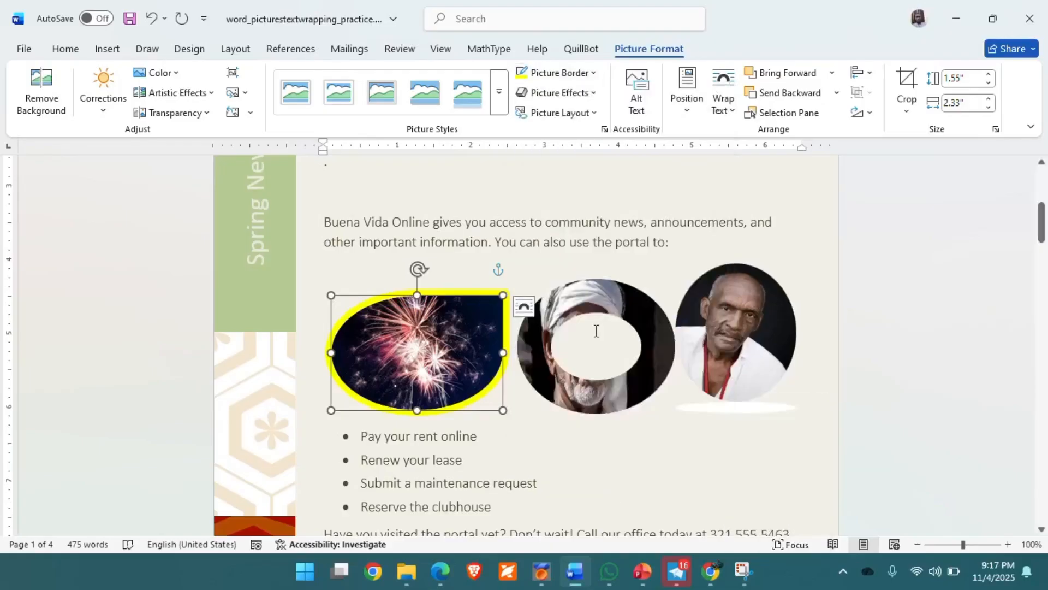
click(592, 304)
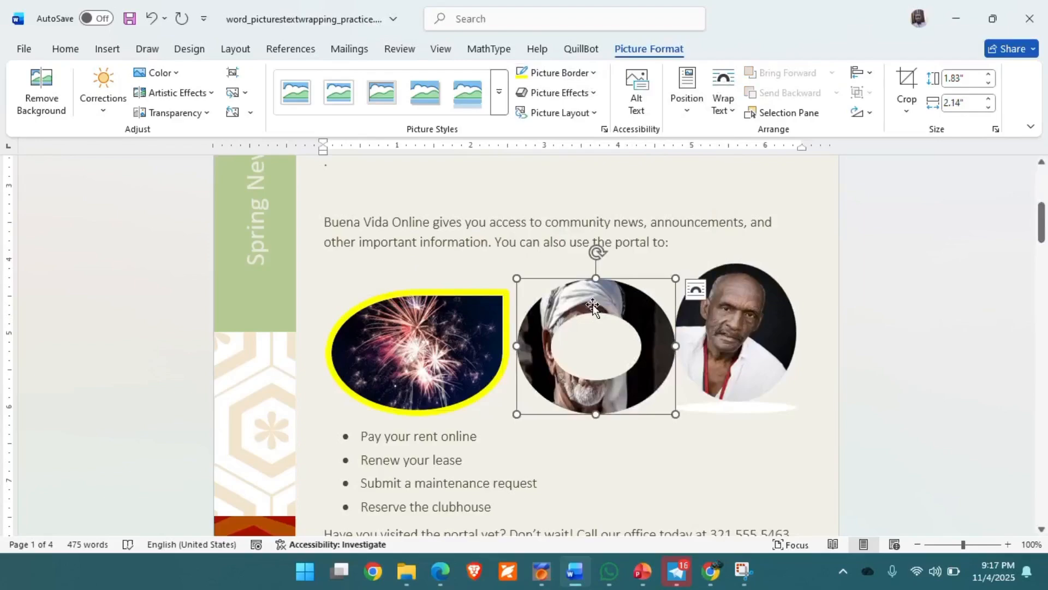
Give the turban portrait a yellow border at 6 pt weight.
click(595, 73)
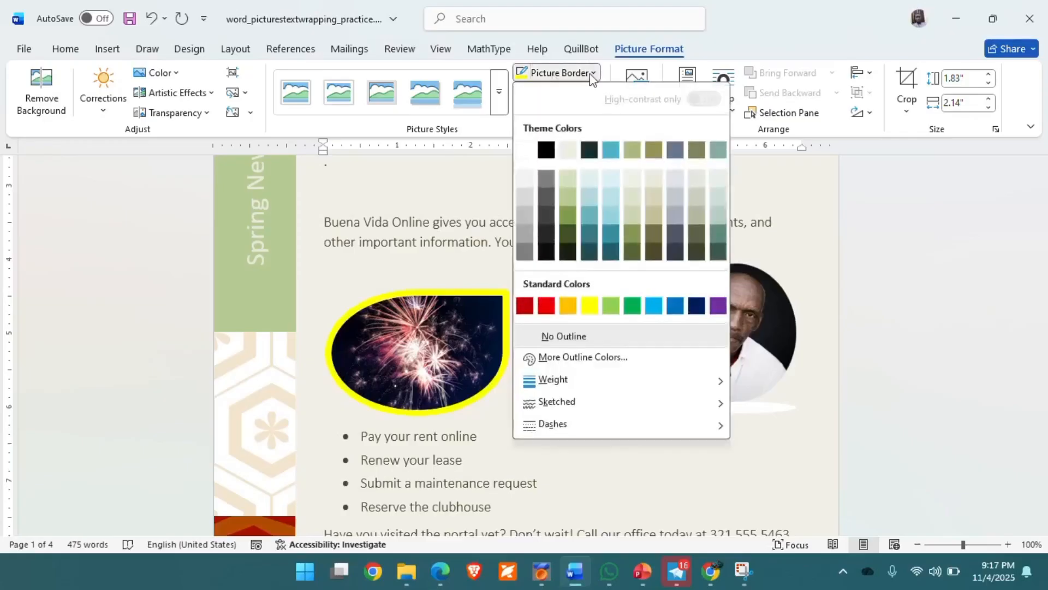
click(595, 308)
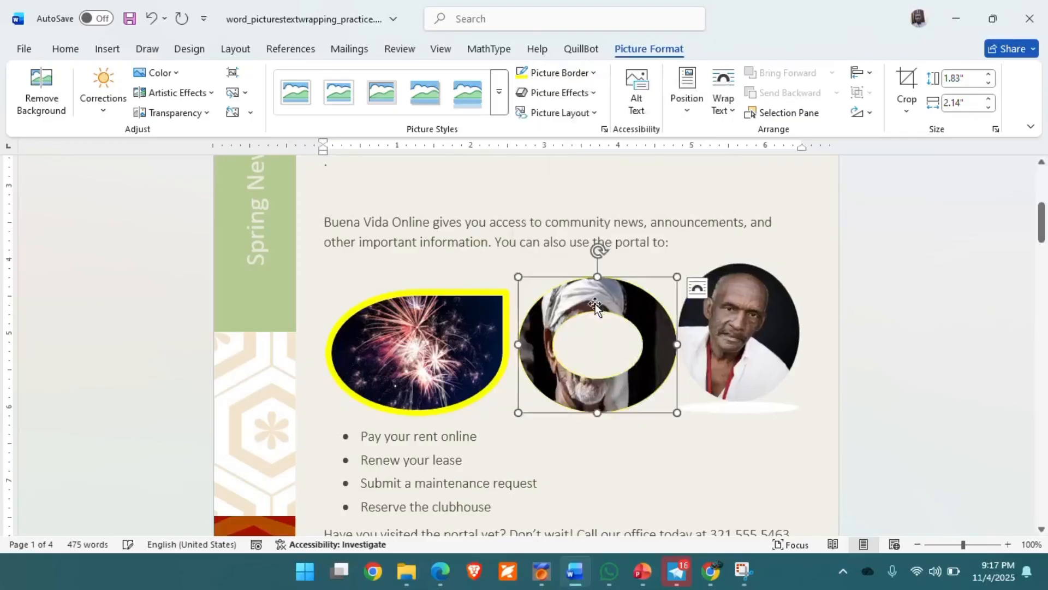
click(595, 73)
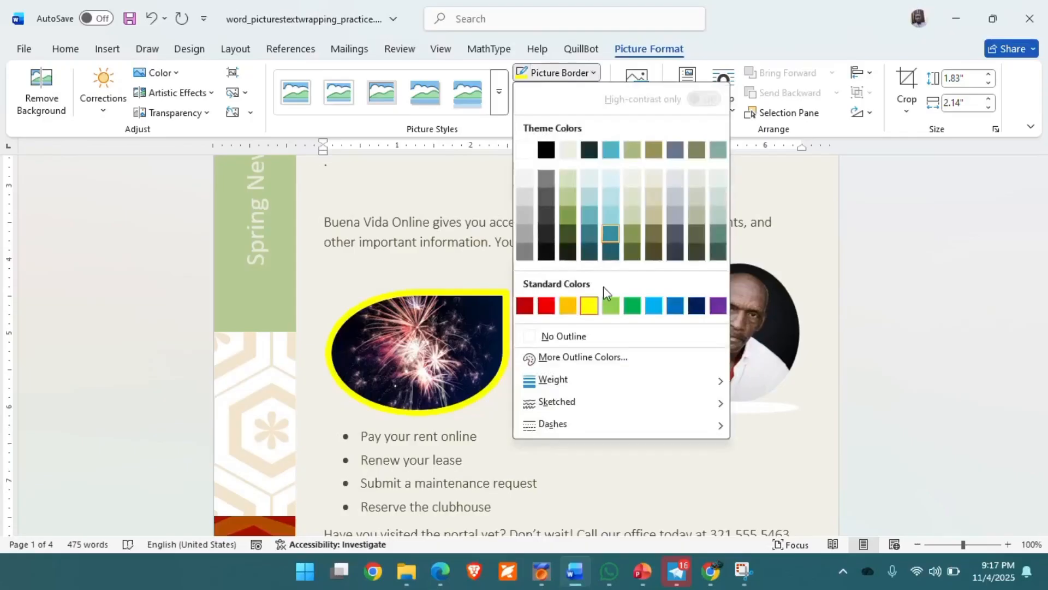
mouse_move(663, 384)
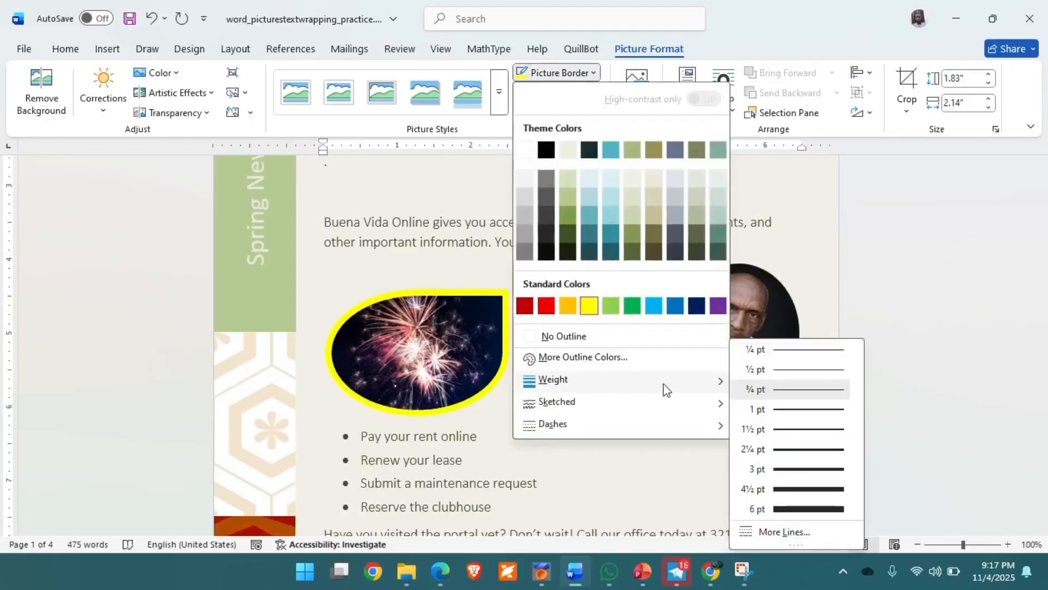
click(798, 509)
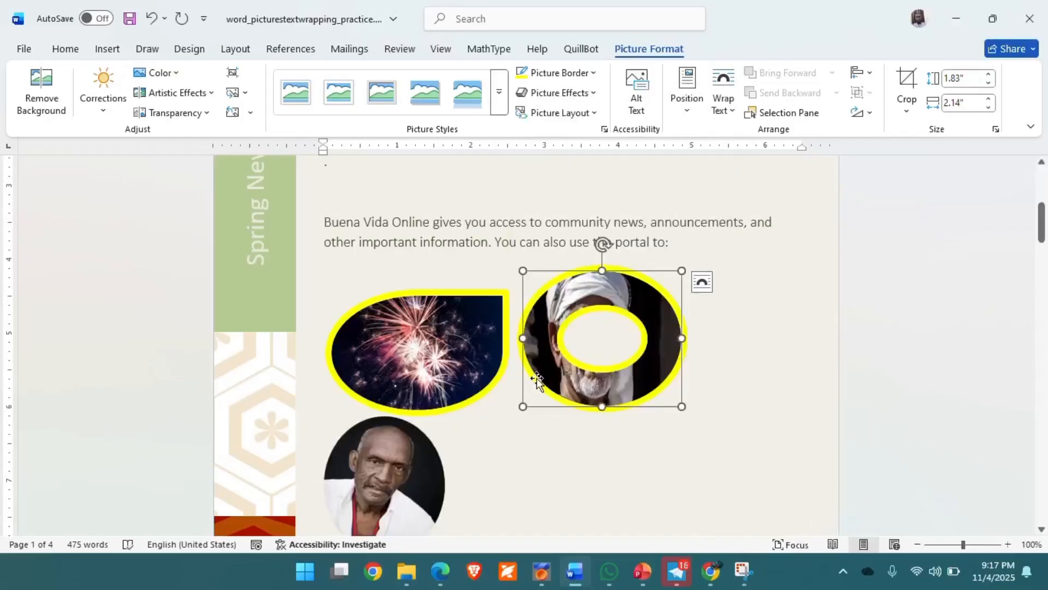
Give the man's circular portrait a light green border at 6 pt weight.
scroll(577, 410, down, 2)
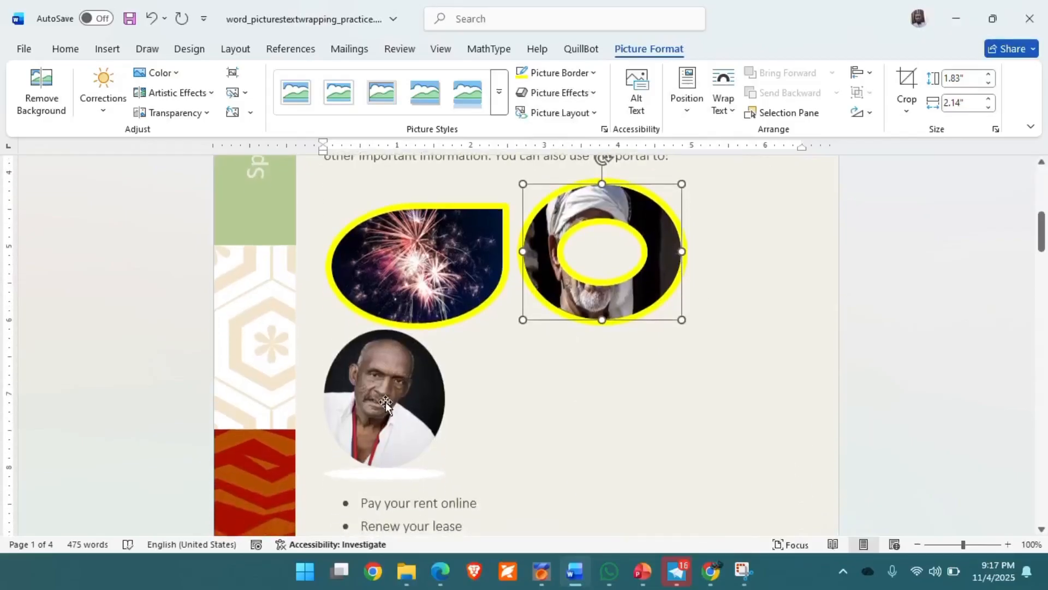
click(371, 398)
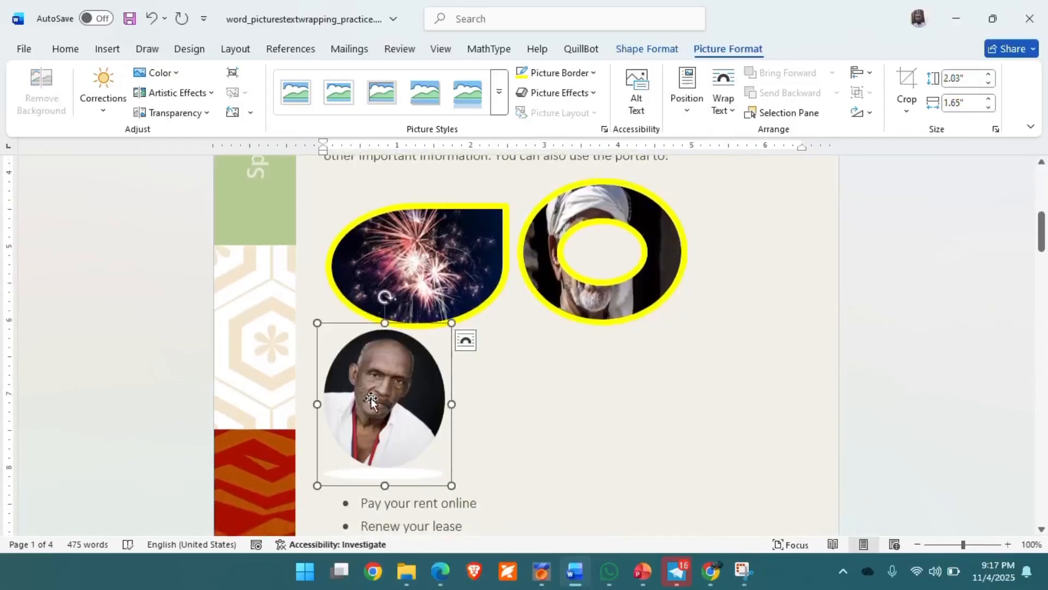
click(596, 76)
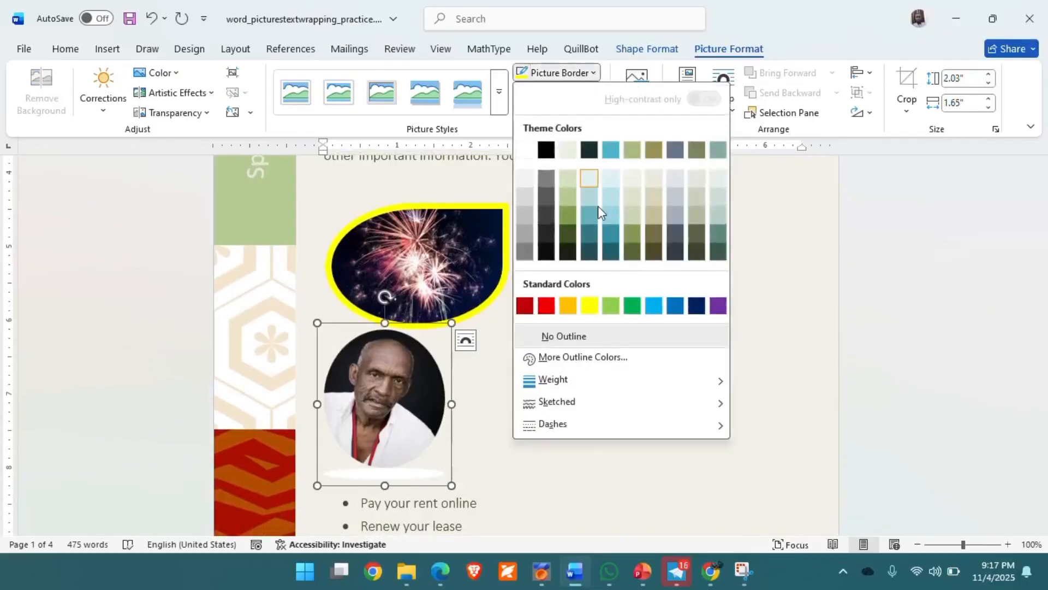
click(612, 305)
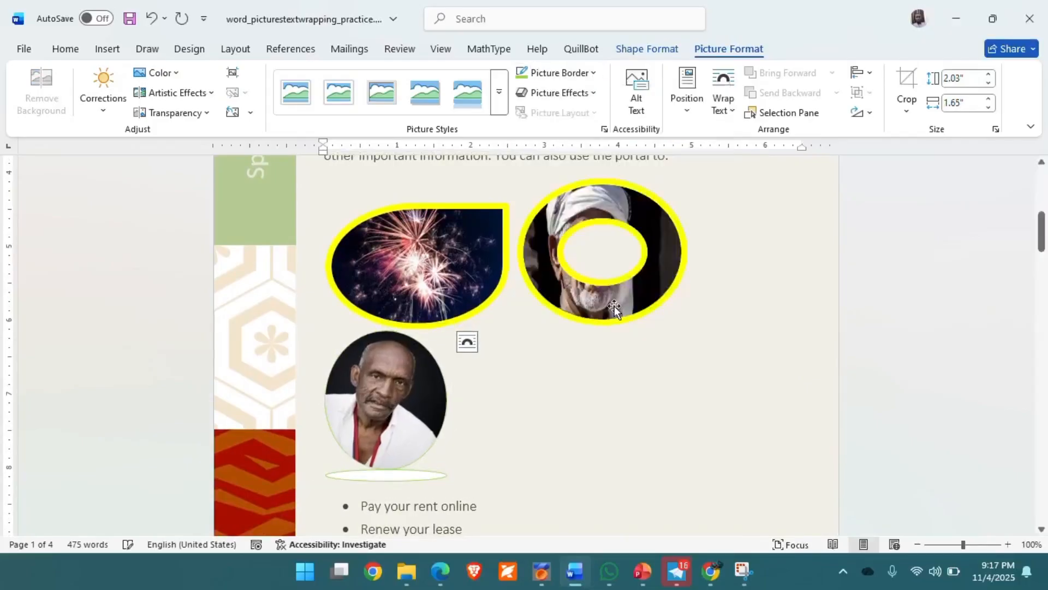
click(562, 74)
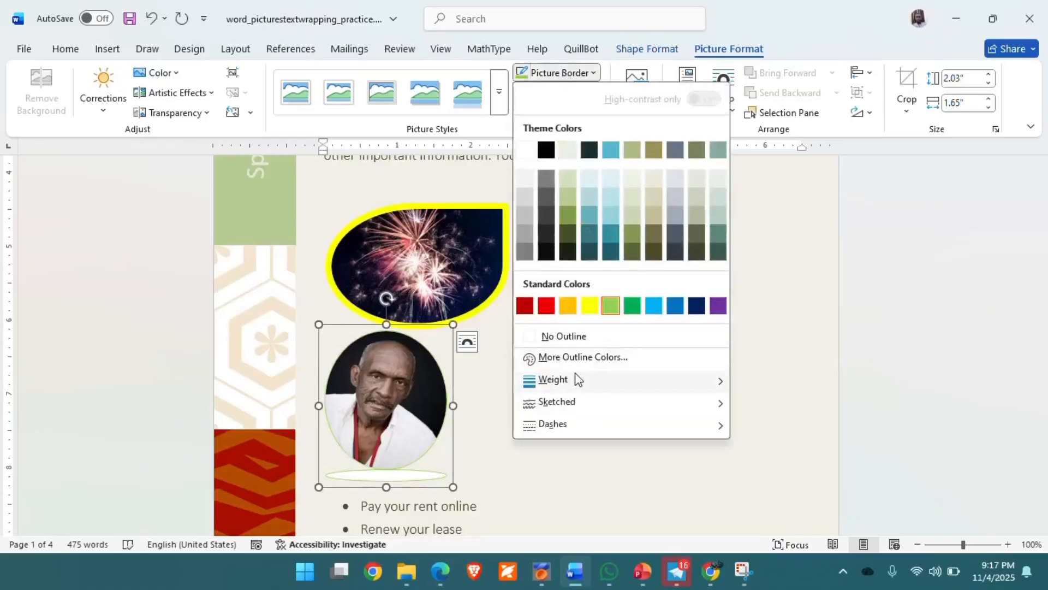
mouse_move(599, 381)
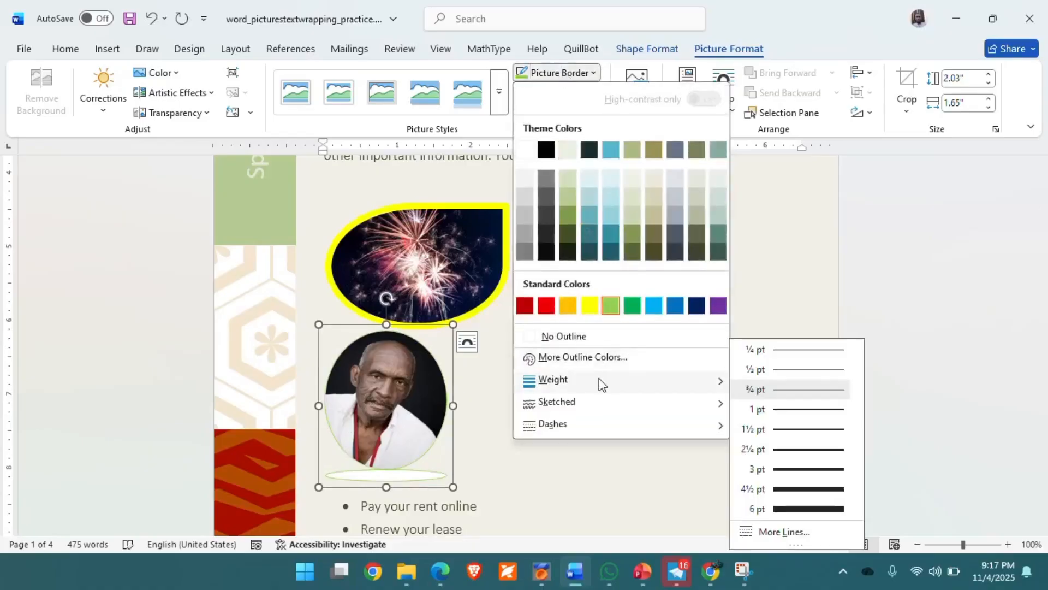
click(791, 509)
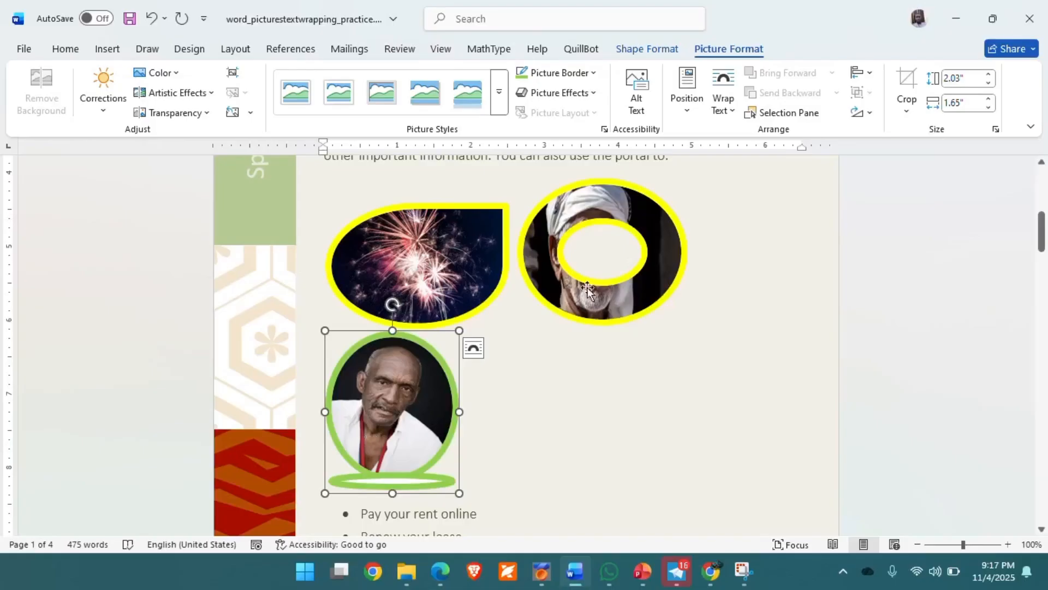
Shrink the yellow-framed turban portrait so the oval, ring and circle photos share one row.
click(548, 195)
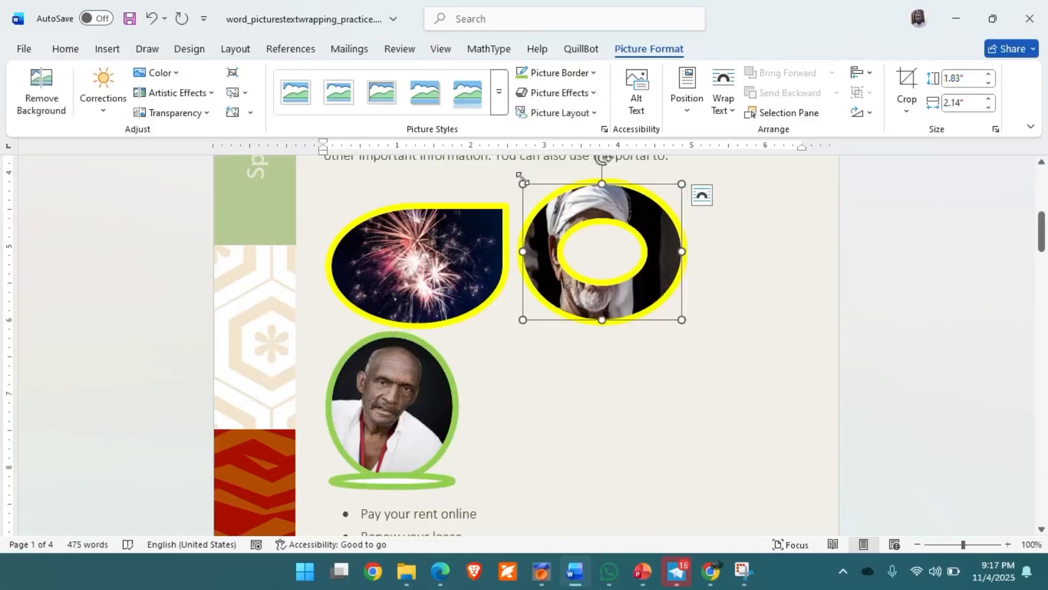
drag(523, 184, 536, 187)
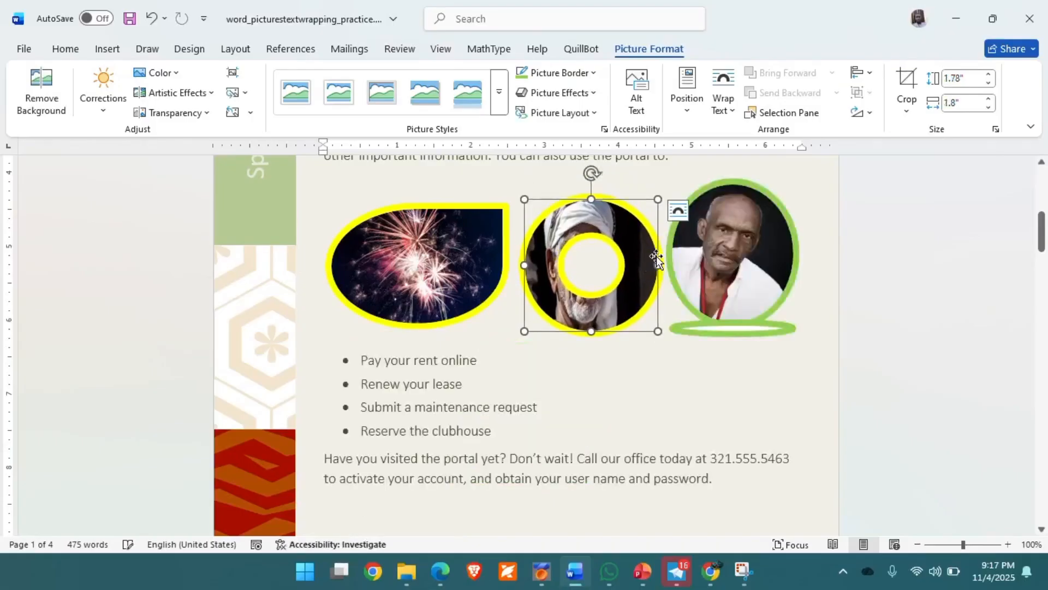
click(674, 382)
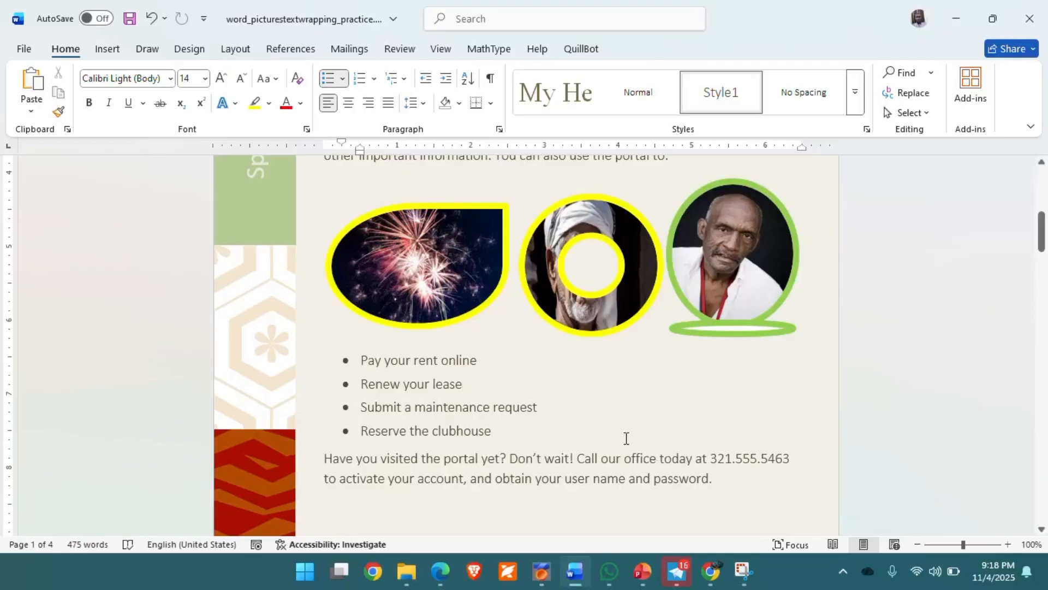
scroll(626, 438, down, 10)
scroll(626, 438, up, 2)
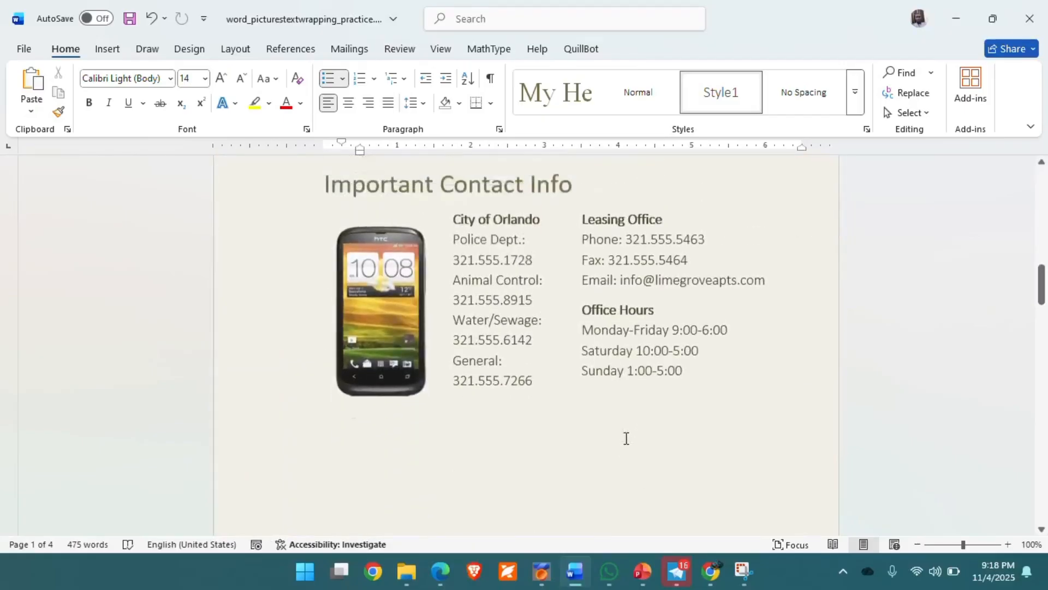
Select the Important Contact Info phone picture and browse its picture styles without applying one.
scroll(597, 285, up, 8)
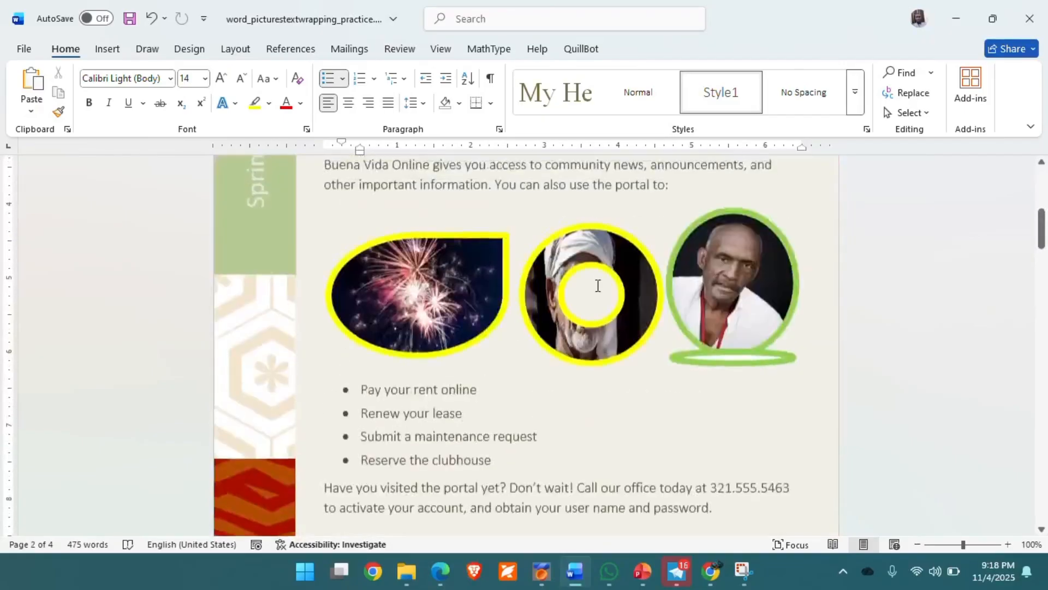
scroll(597, 285, down, 10)
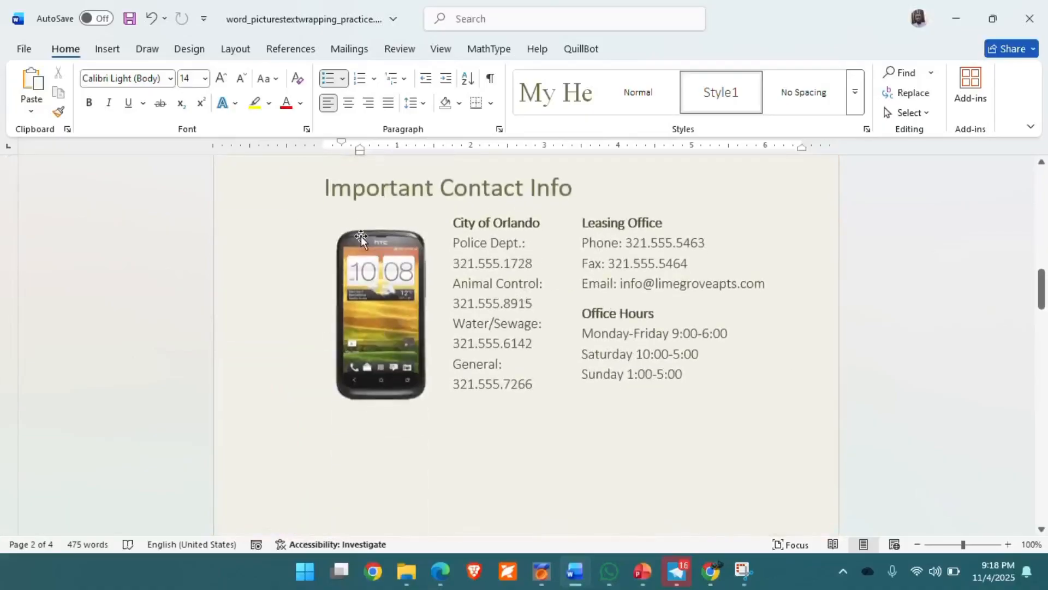
click(376, 282)
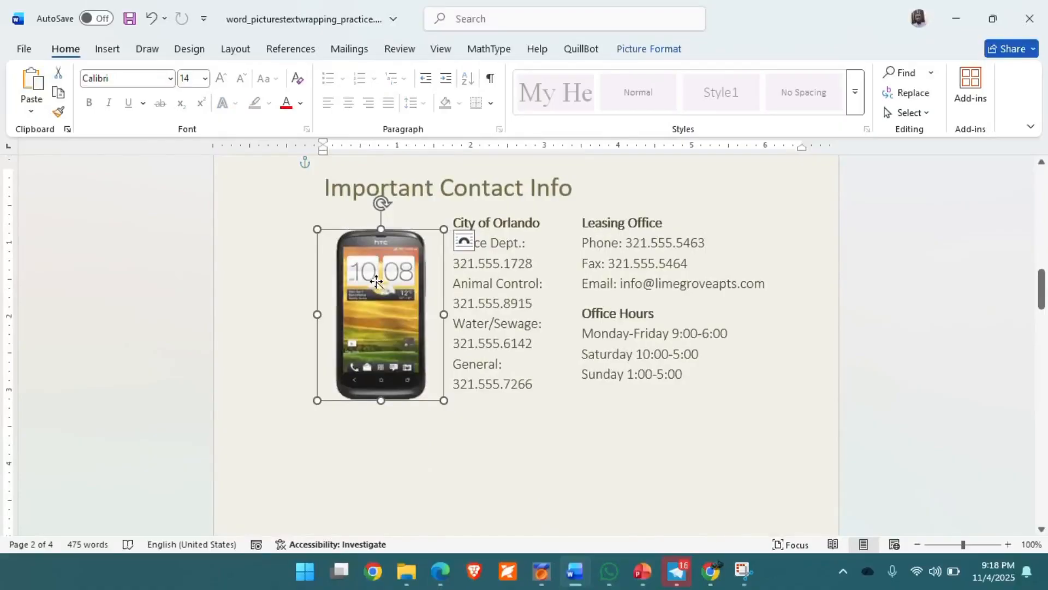
double_click(376, 282)
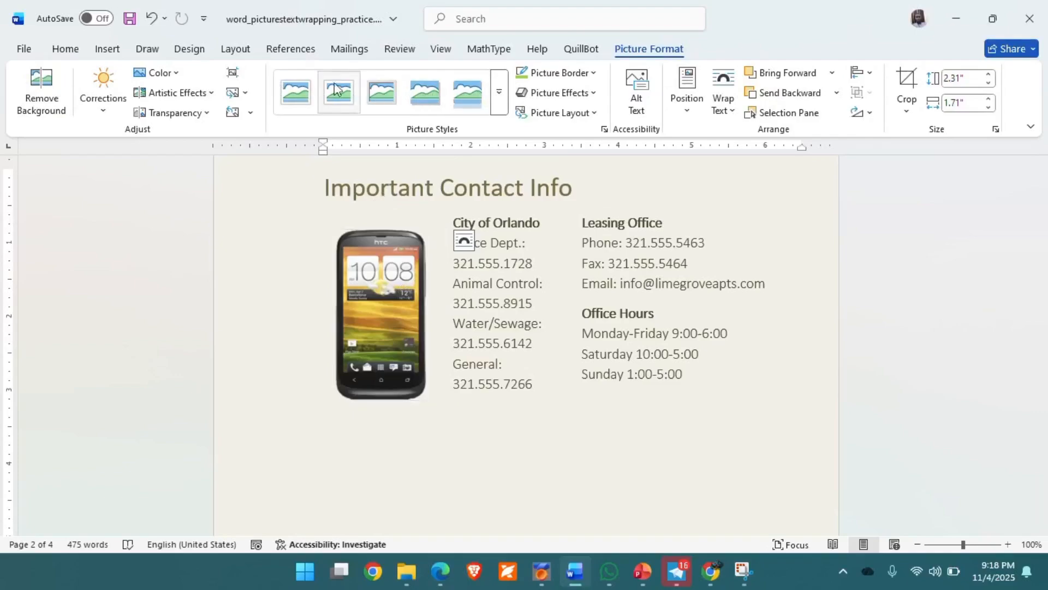
click(498, 97)
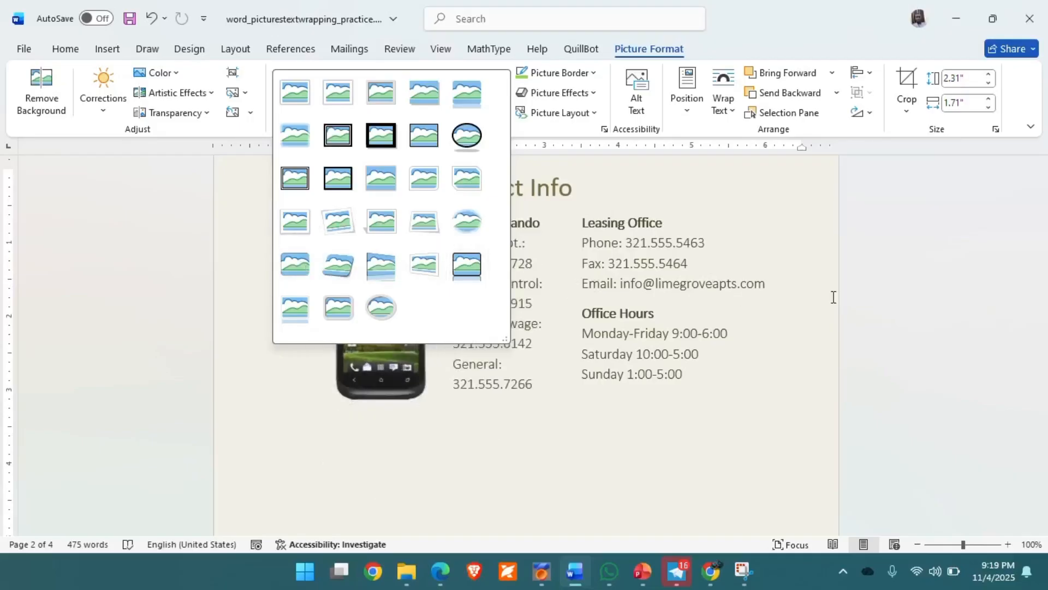
key(Escape)
scroll(580, 230, up, 10)
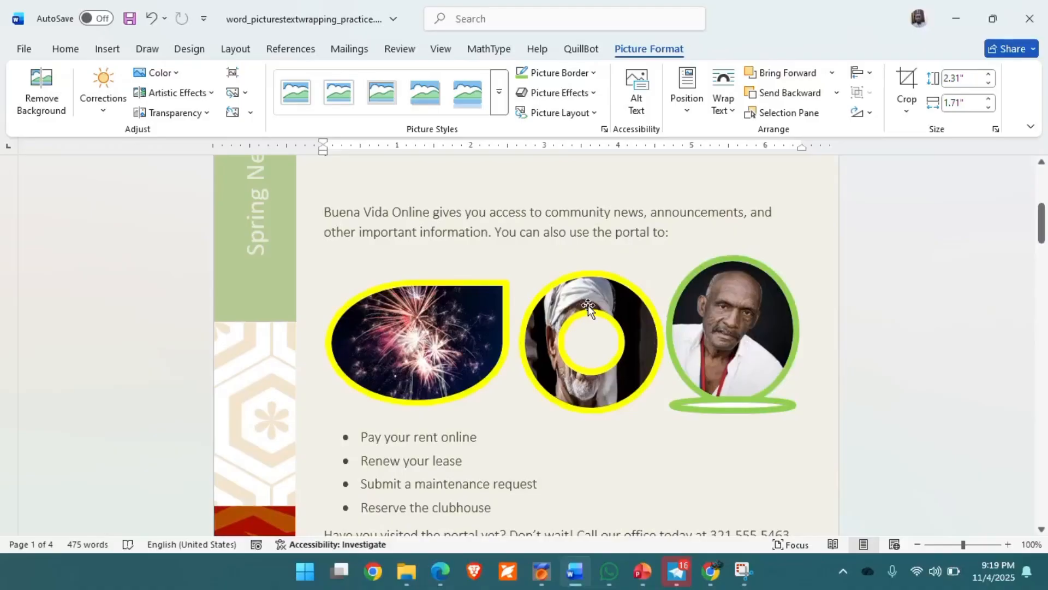
scroll(517, 341, down, 10)
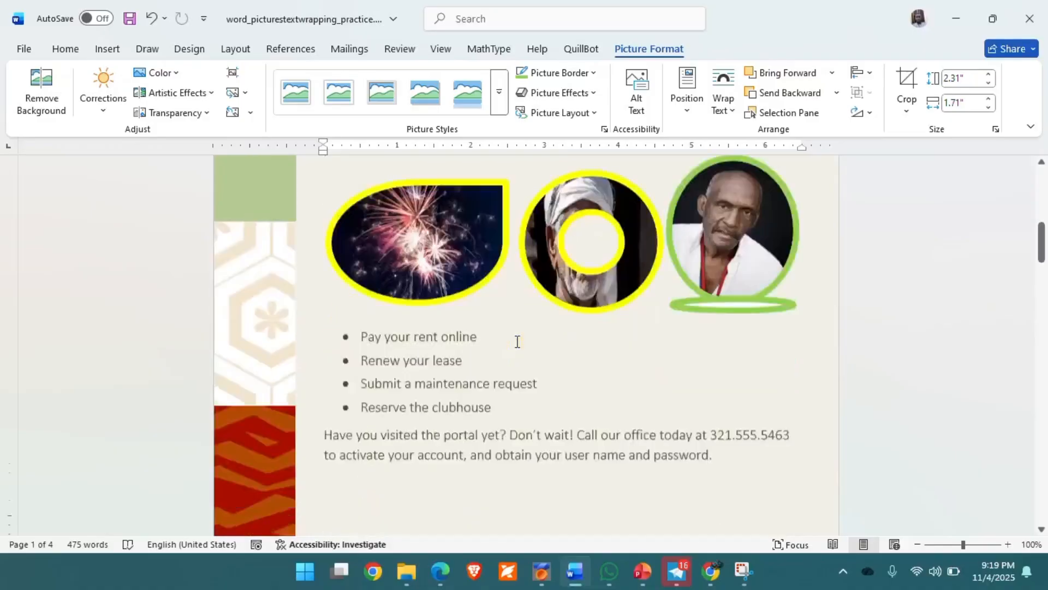
scroll(516, 340, down, 1)
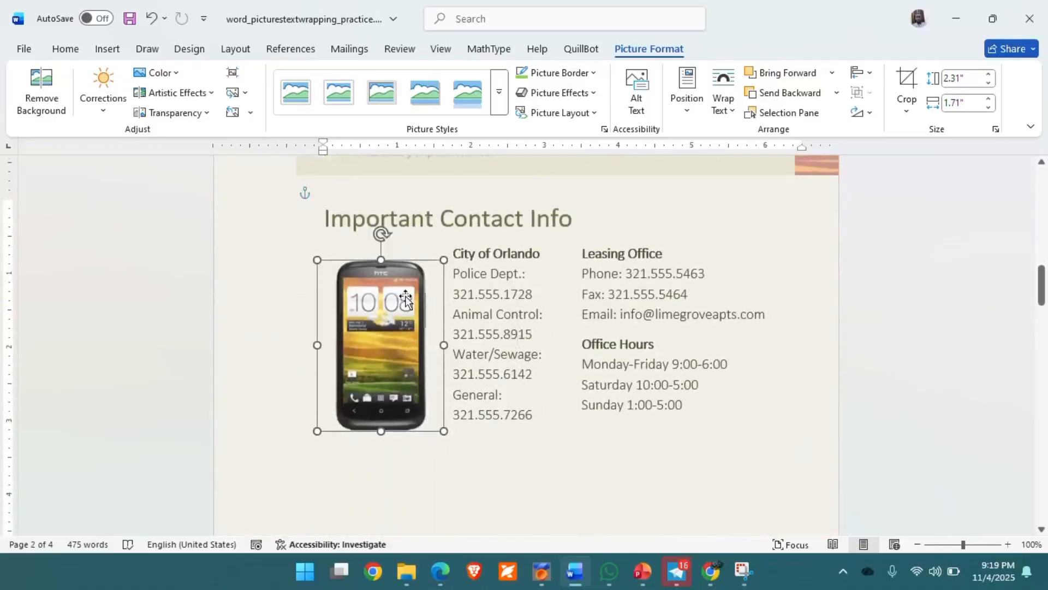
Apply the Double Frame, Black picture style to the phone picture.
click(500, 92)
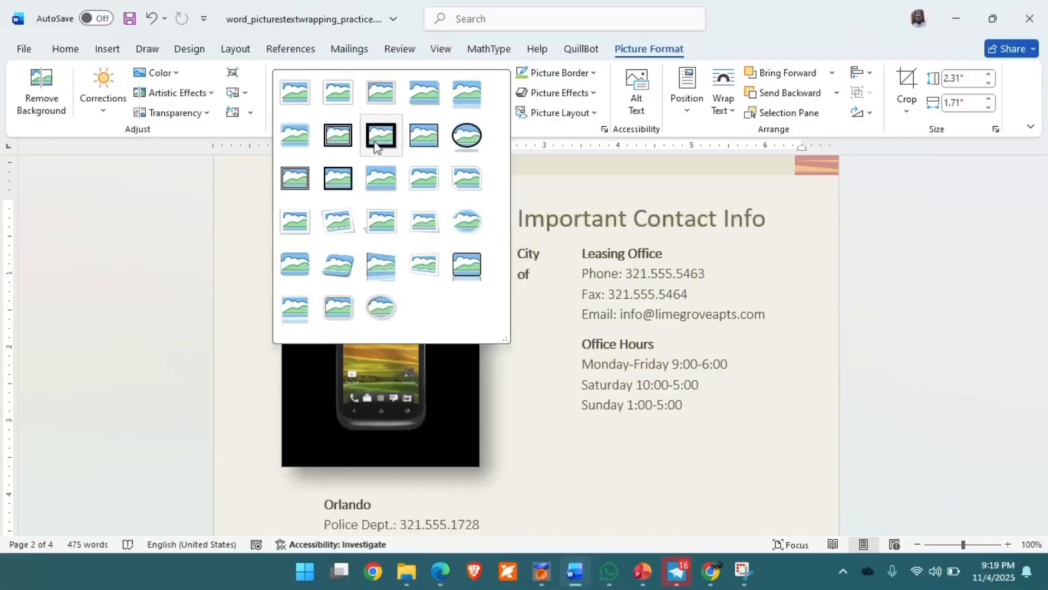
click(333, 137)
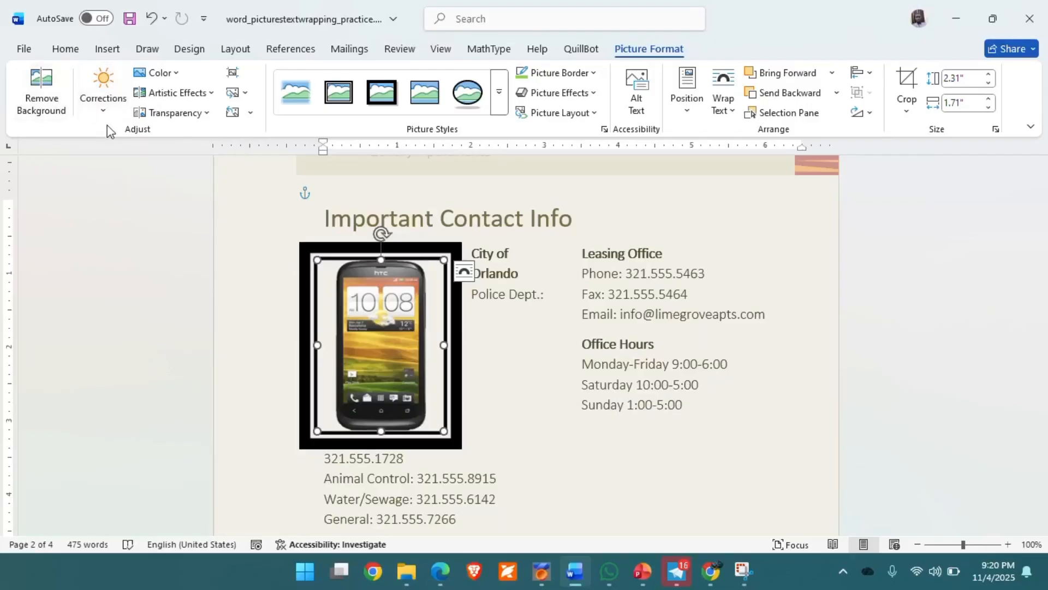
click(107, 111)
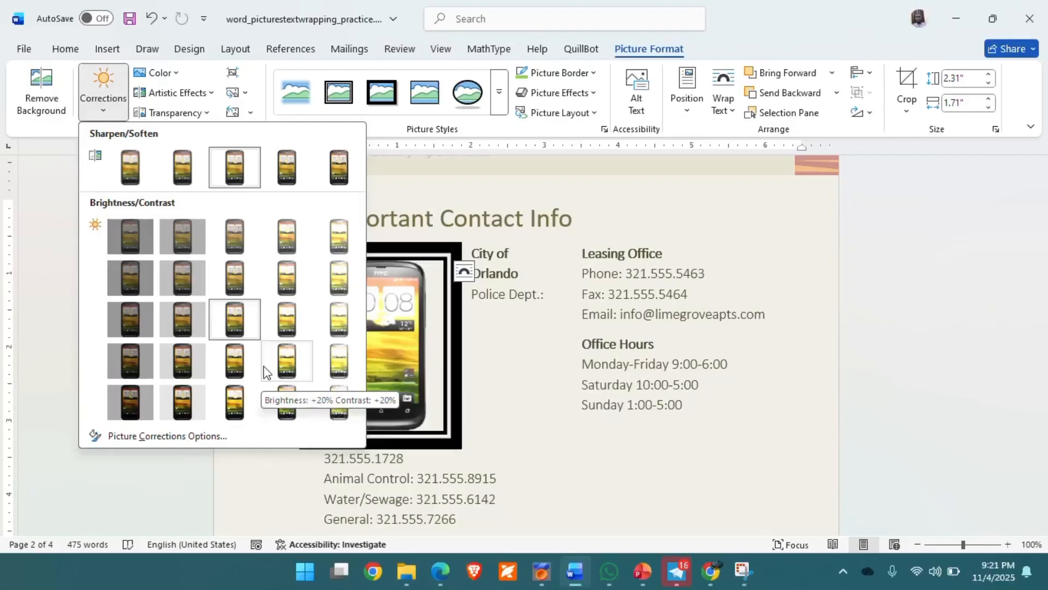
click(473, 192)
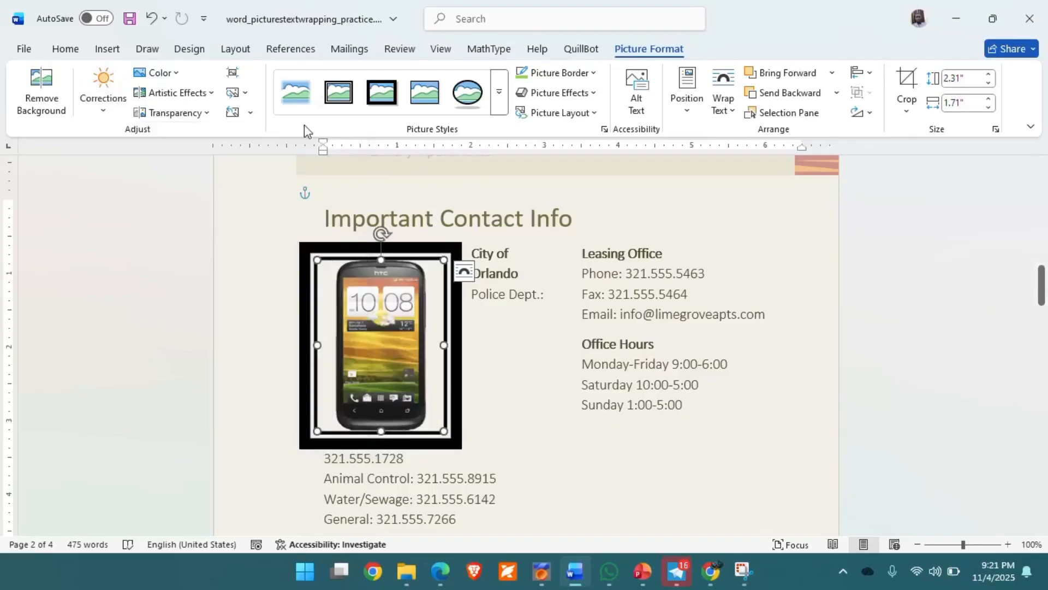
Try the Black and White: 25% recolour on the phone picture, then reset its colours.
click(181, 81)
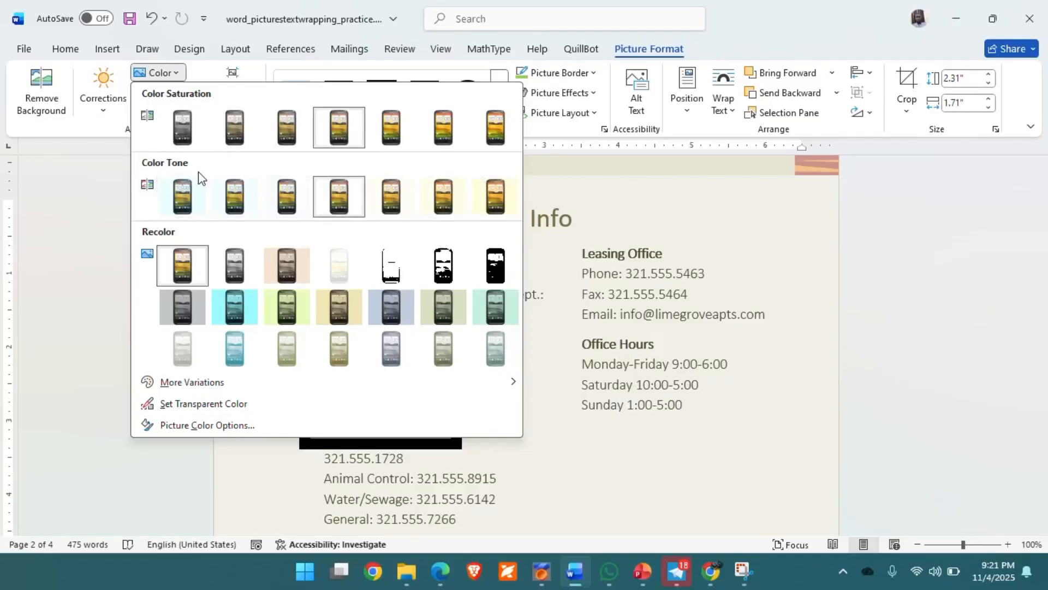
click(398, 272)
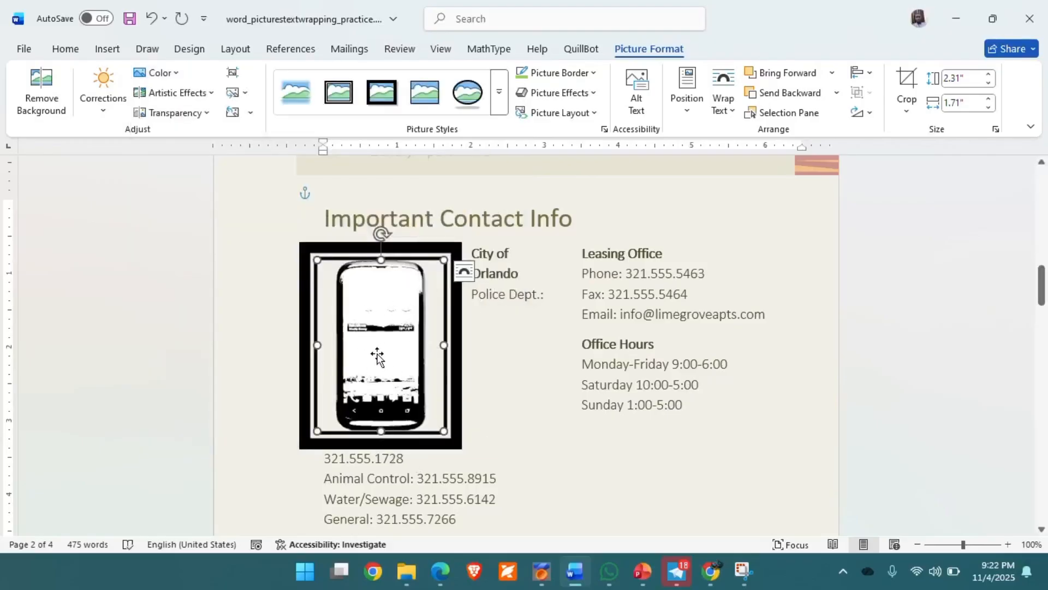
click(180, 82)
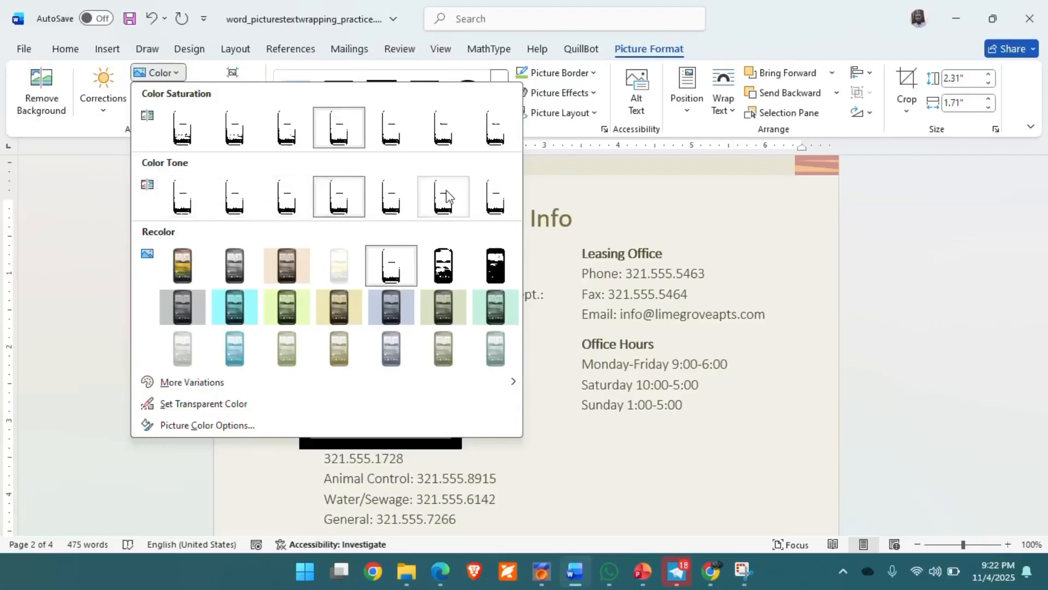
click(185, 263)
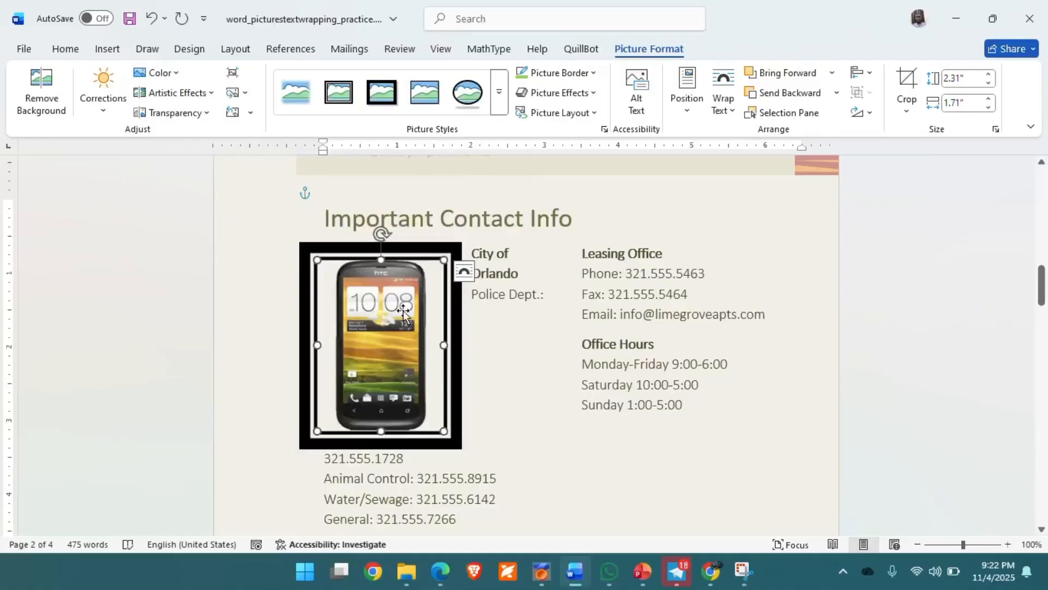
Recolour the phone picture to grayscale with Saturation 0%.
click(177, 77)
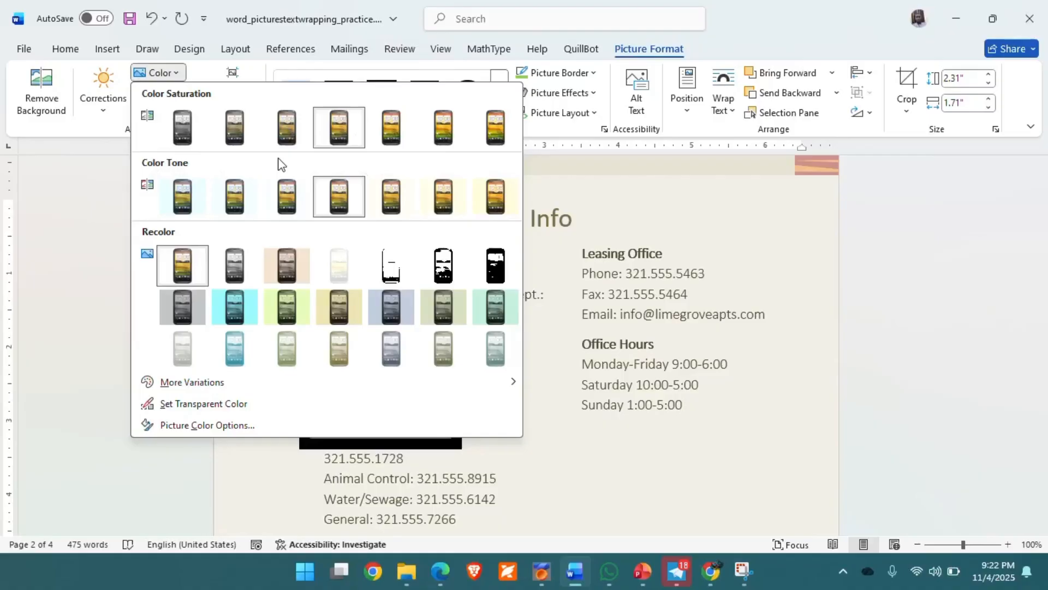
click(182, 128)
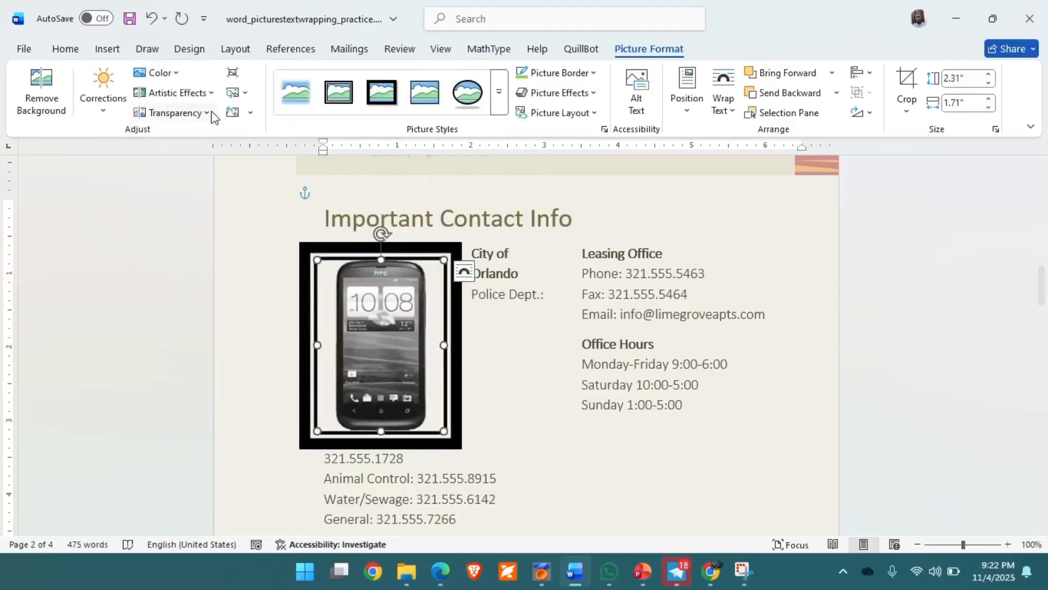
click(178, 75)
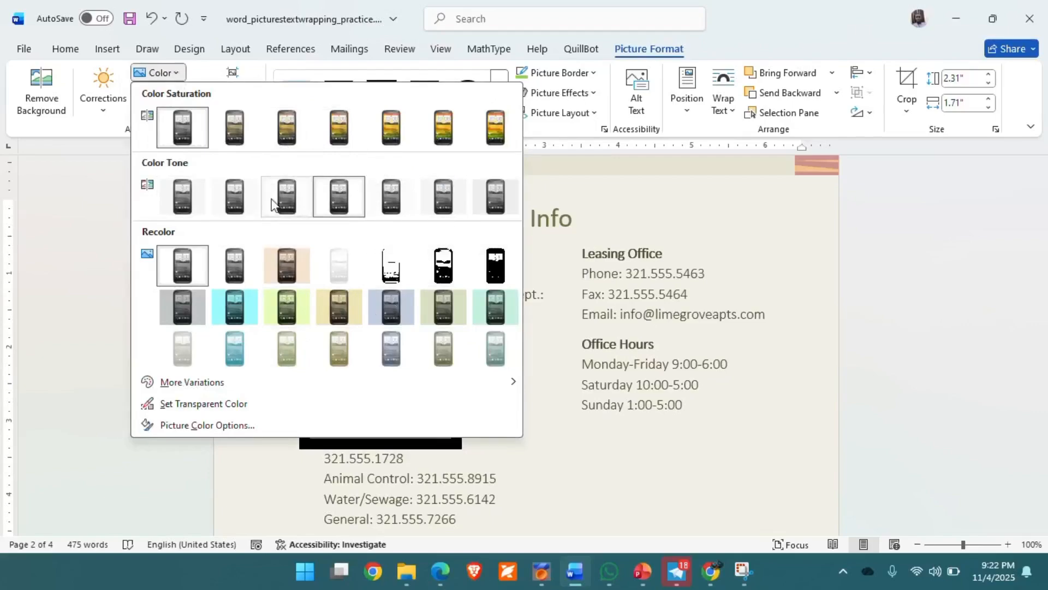
click(656, 169)
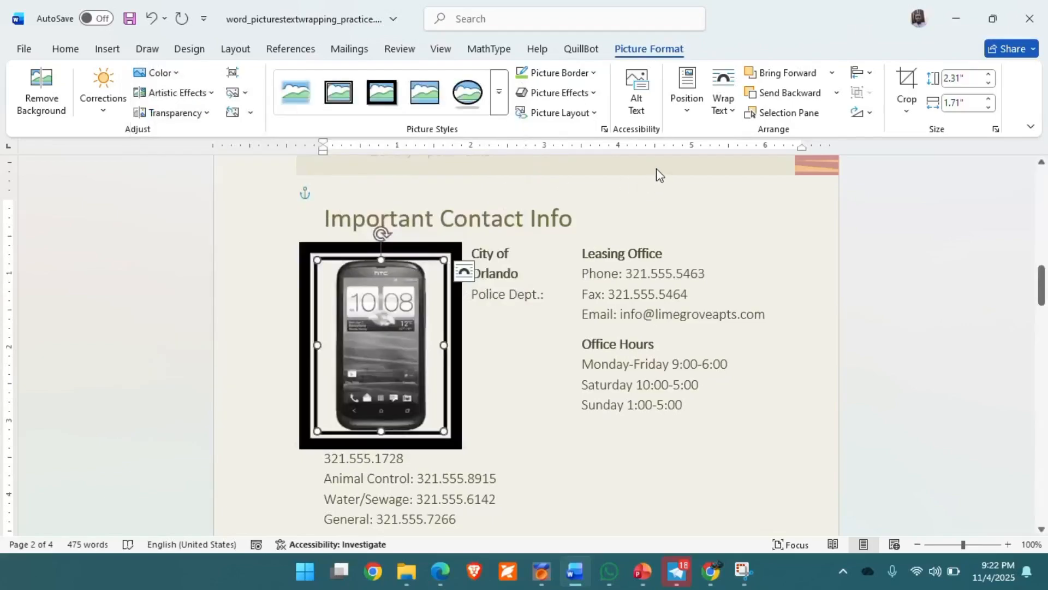
Preview Artistic Effects without applying any, then select the green-framed portrait on the right.
click(213, 94)
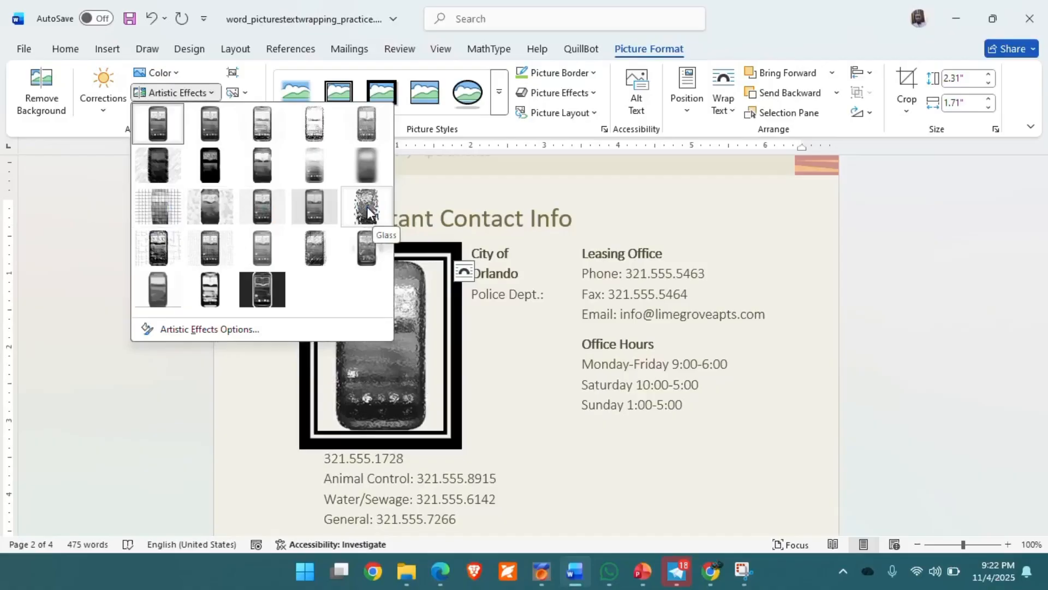
click(552, 268)
scroll(552, 268, up, 10)
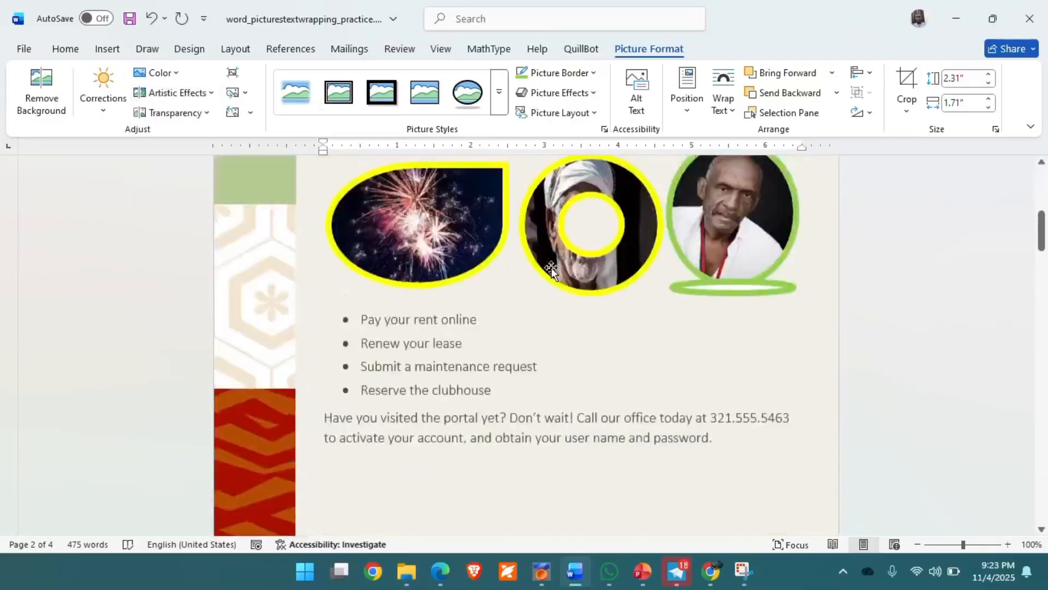
click(734, 288)
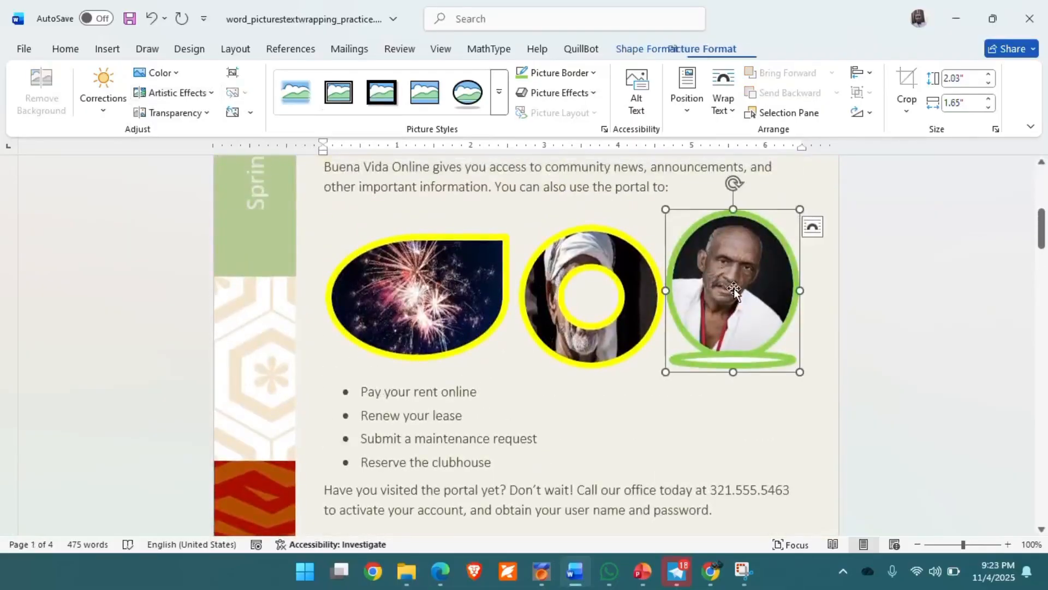